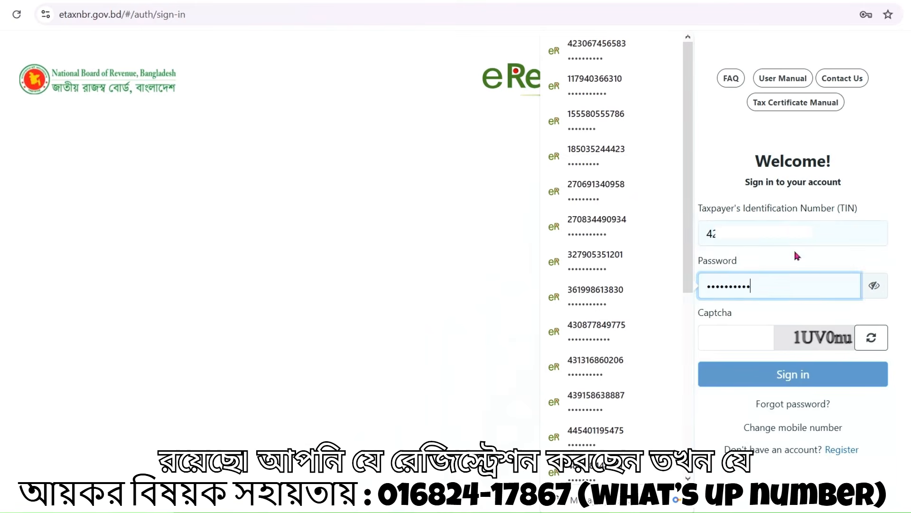
# Sign in to eReturn with the TIN, the password and the displayed captcha characters
pyautogui.click(776, 237)
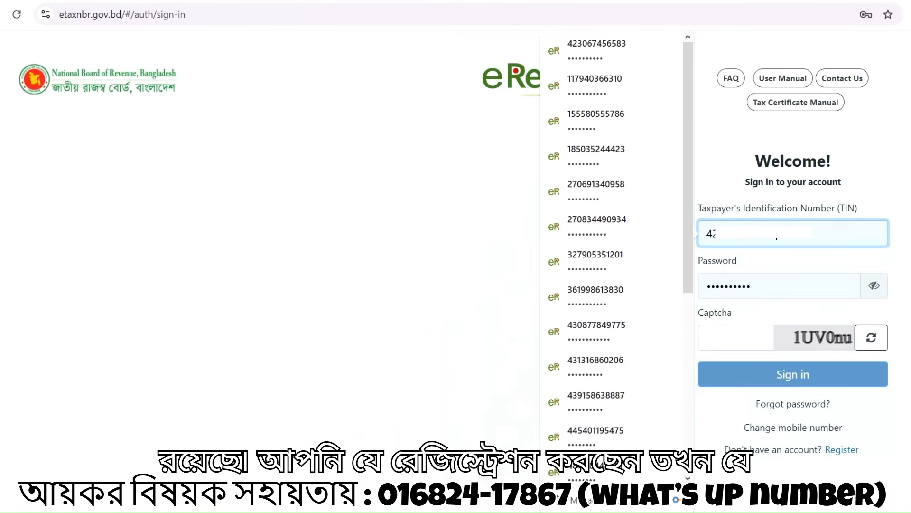
pyautogui.click(764, 285)
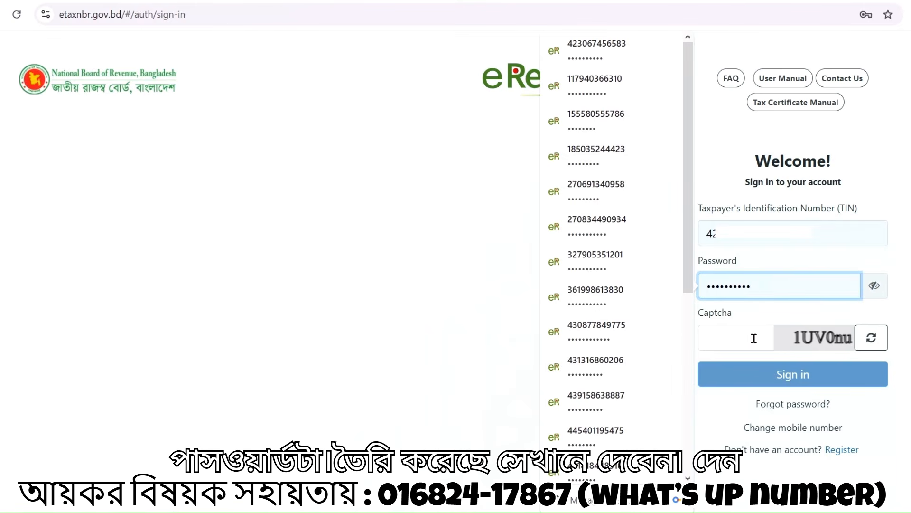
pyautogui.click(727, 337)
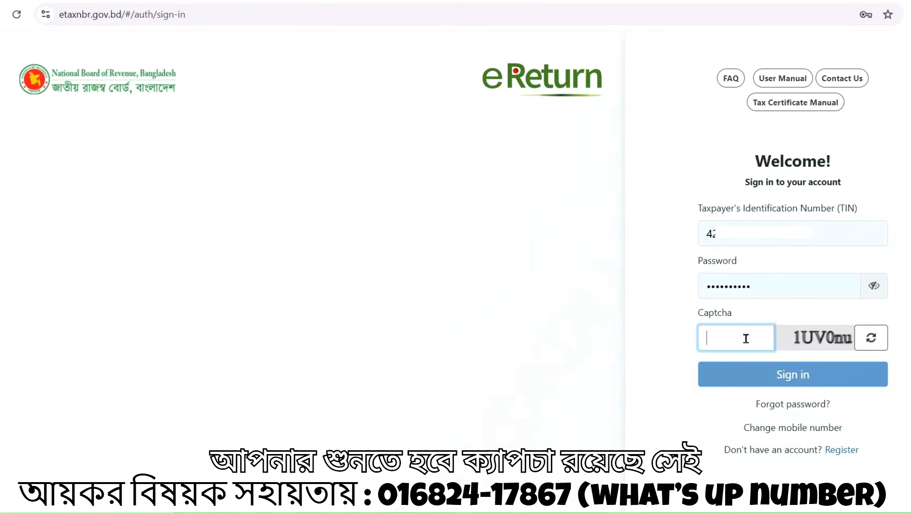
pyautogui.write('1U')
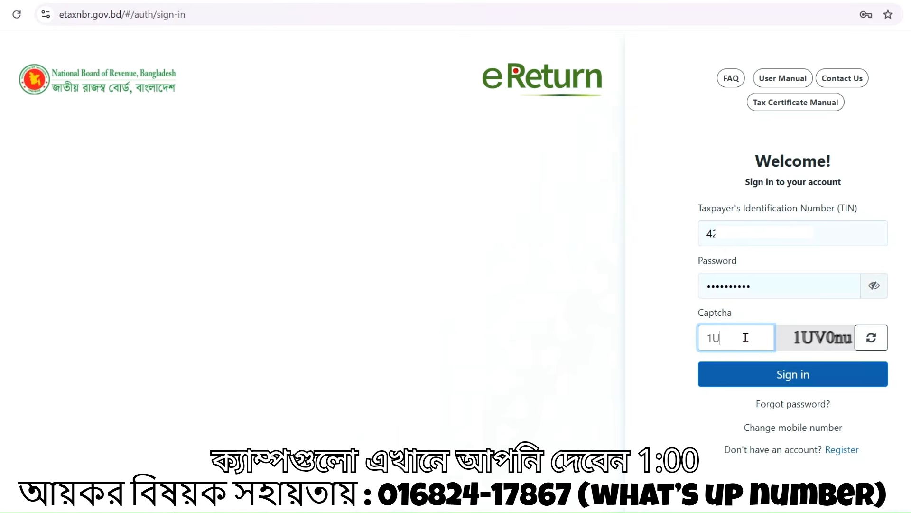
pyautogui.write('V')
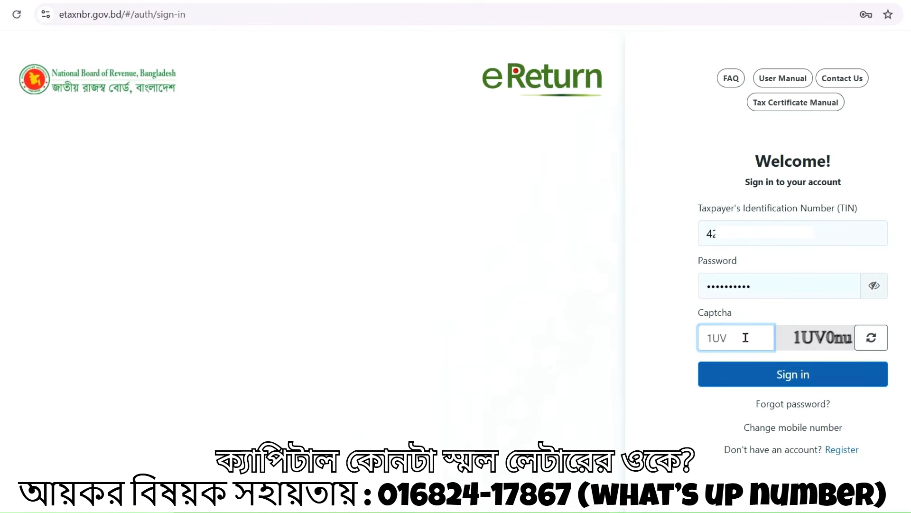
pyautogui.write('0N')
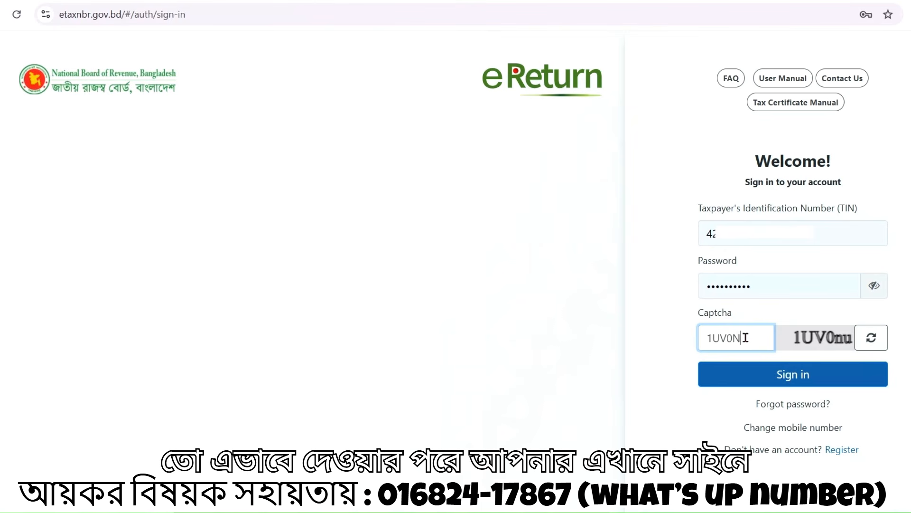
pyautogui.write('u')
pyautogui.click(814, 376)
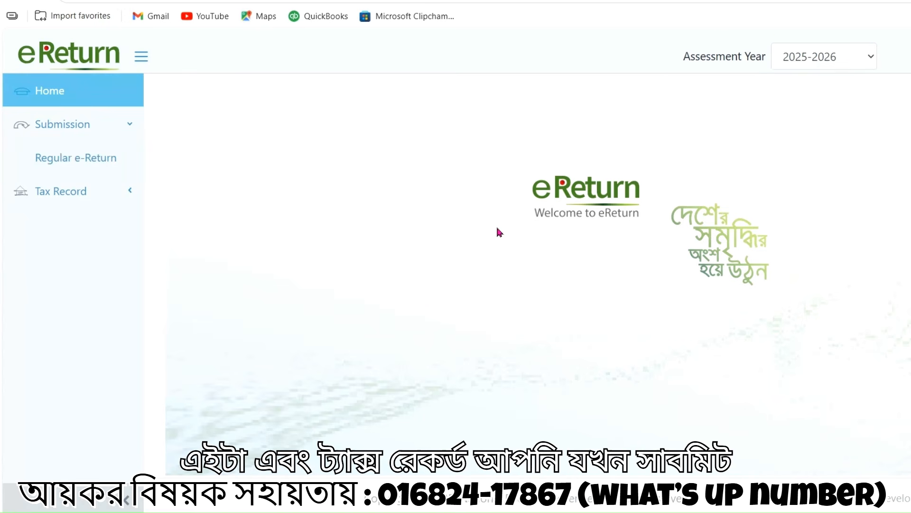
# Open the Regular e-Return form from the Tax Record section in the sidebar
pyautogui.click(81, 191)
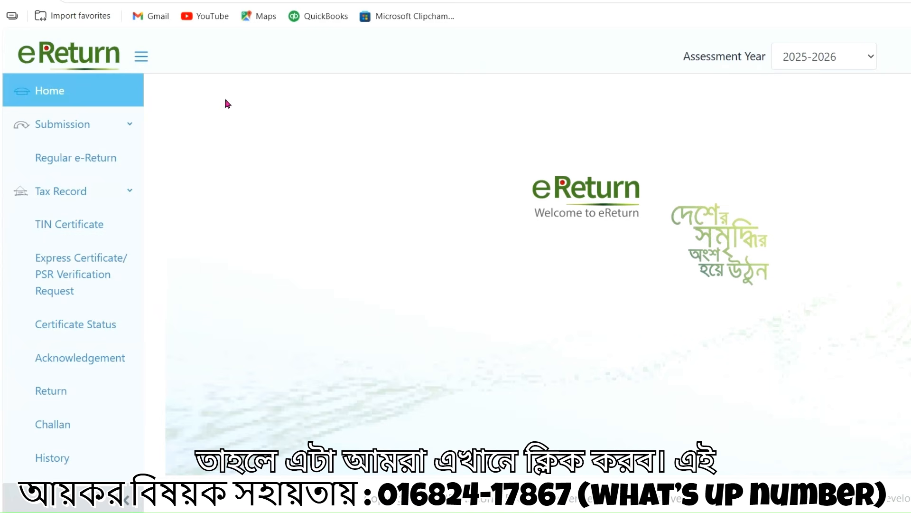
pyautogui.click(92, 158)
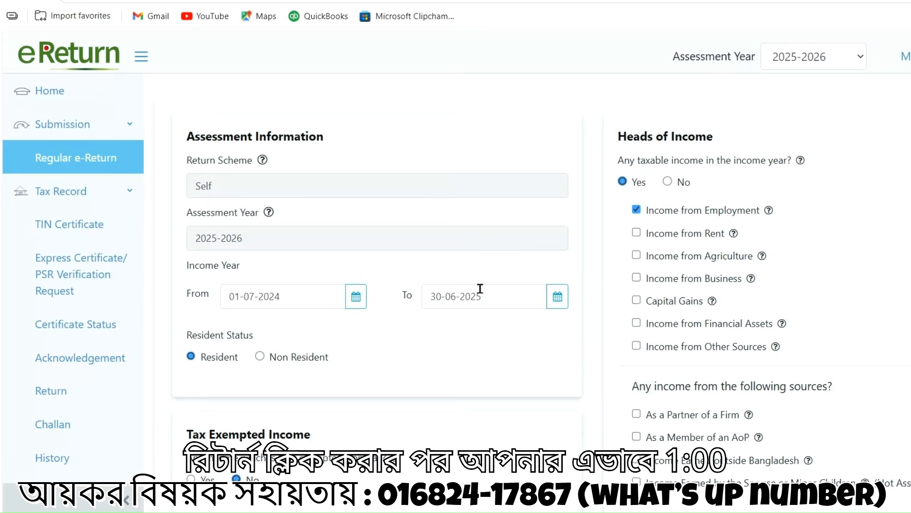
# Save the assessment page (resident, employment income only, no tax-exempt income) and continue
pyautogui.scroll(-1, 569, 284)
pyautogui.scroll(1, 525, 307)
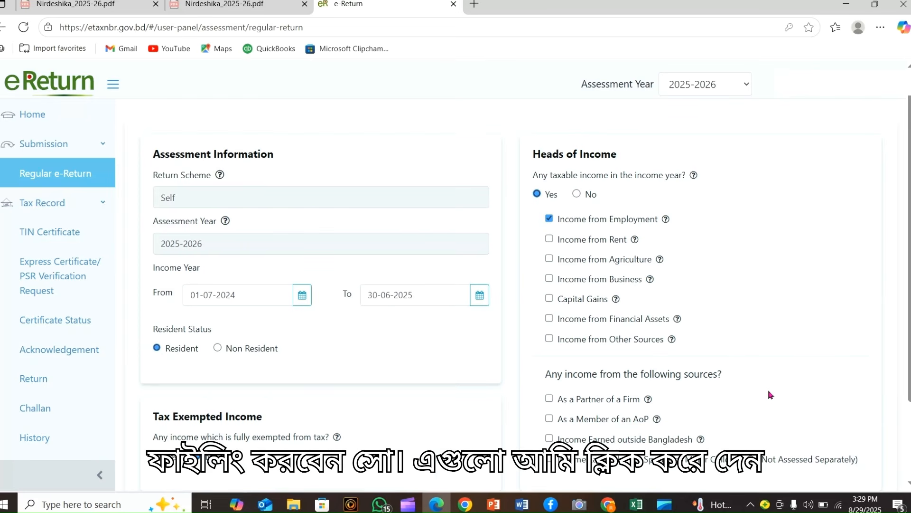
pyautogui.scroll(-2, 769, 397)
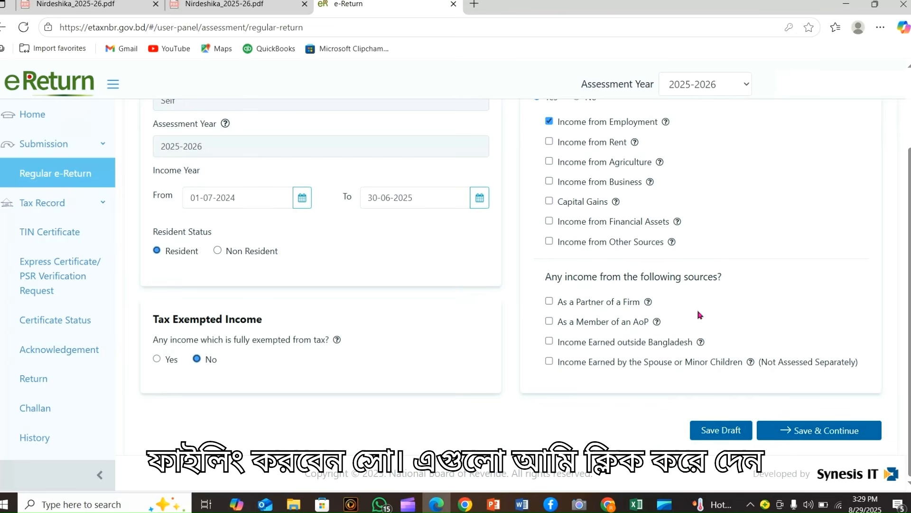
pyautogui.click(820, 431)
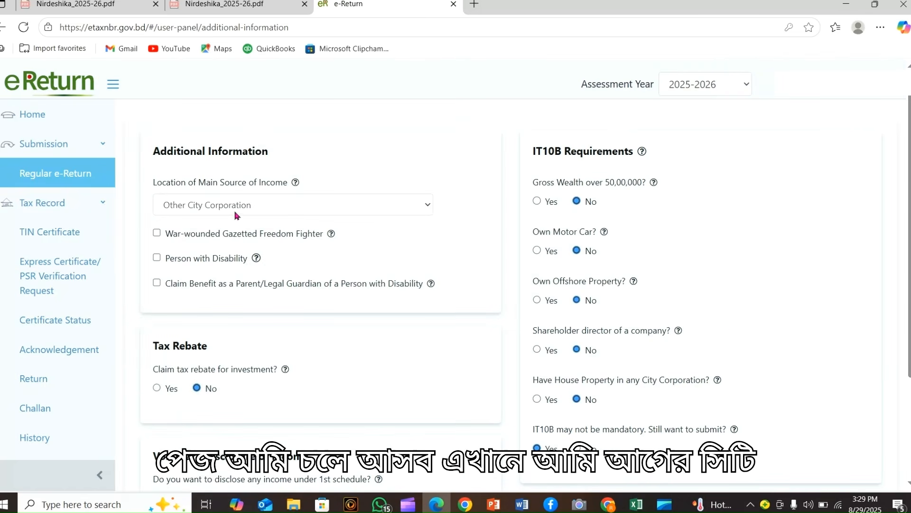
pyautogui.click(385, 206)
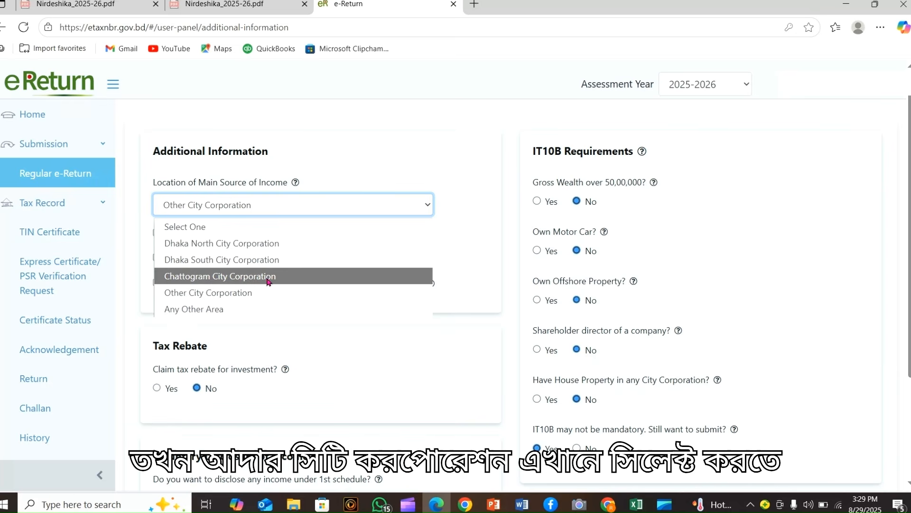
pyautogui.click(452, 247)
pyautogui.scroll(-2, 446, 244)
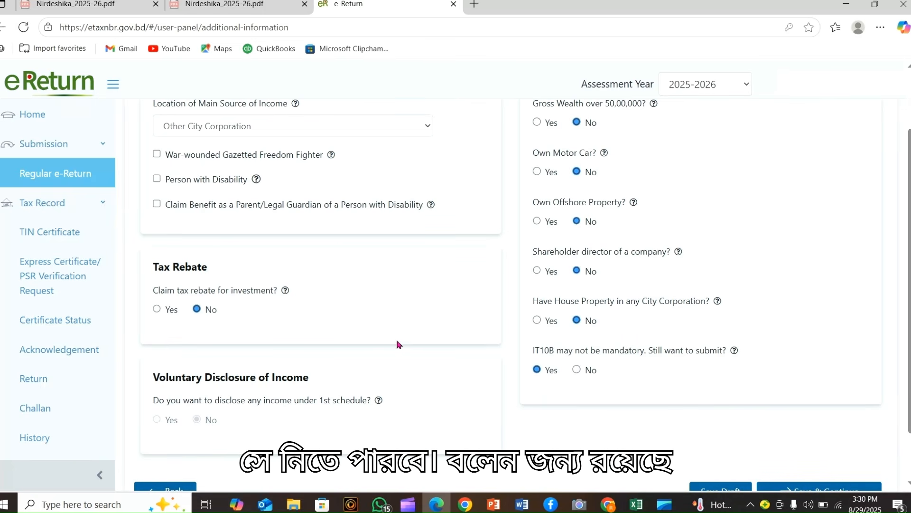
pyautogui.scroll(1, 398, 346)
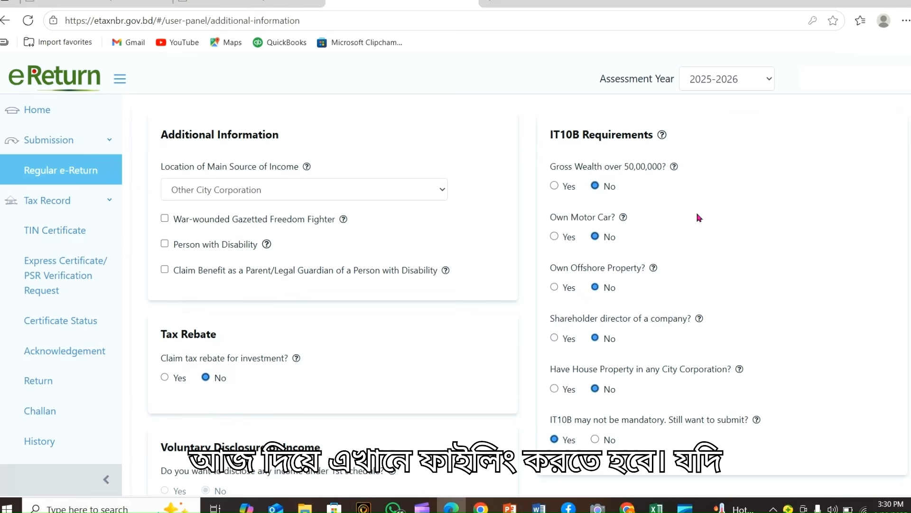
# Answer No to owning City Corporation house property and save the additional information
pyautogui.scroll(-1, 671, 250)
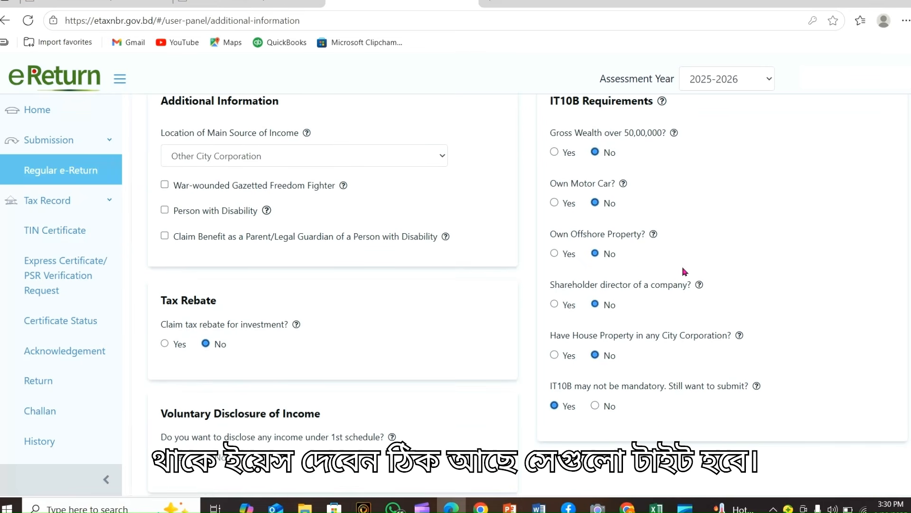
pyautogui.scroll(-1, 685, 268)
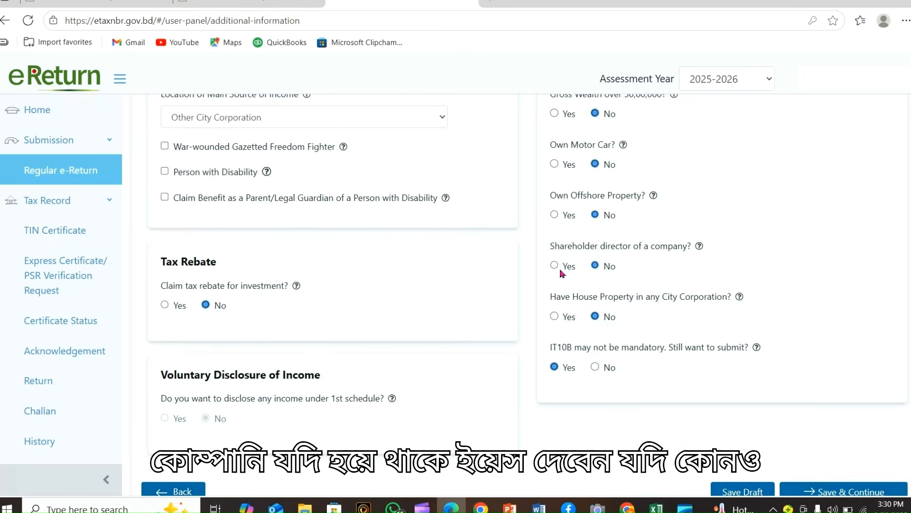
pyautogui.scroll(-1, 715, 261)
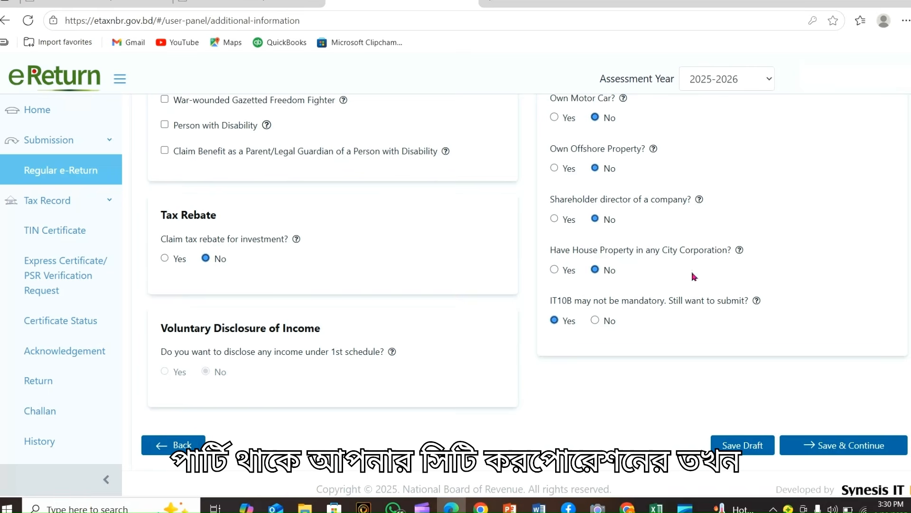
pyautogui.click(554, 270)
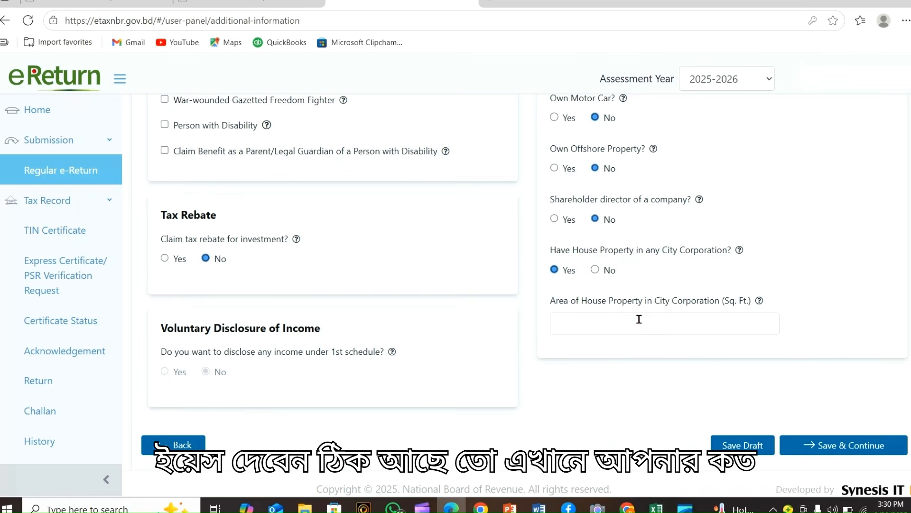
pyautogui.click(595, 269)
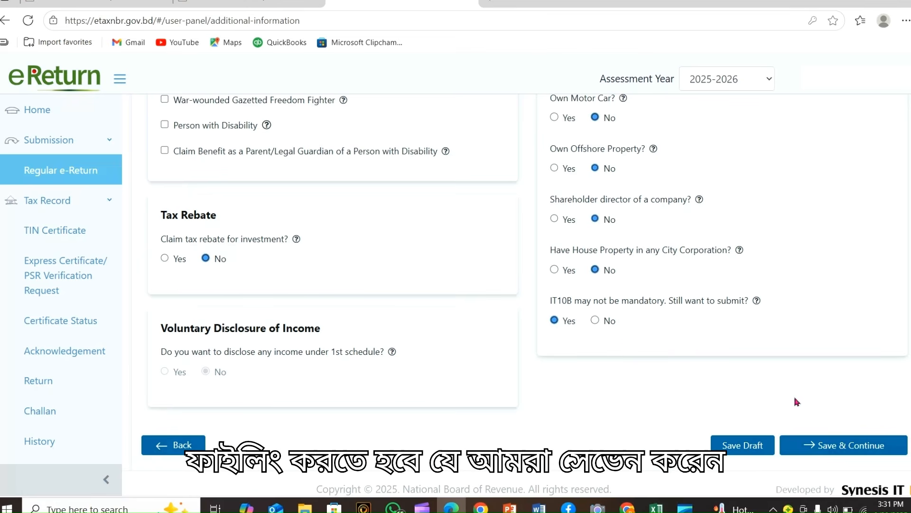
pyautogui.click(826, 449)
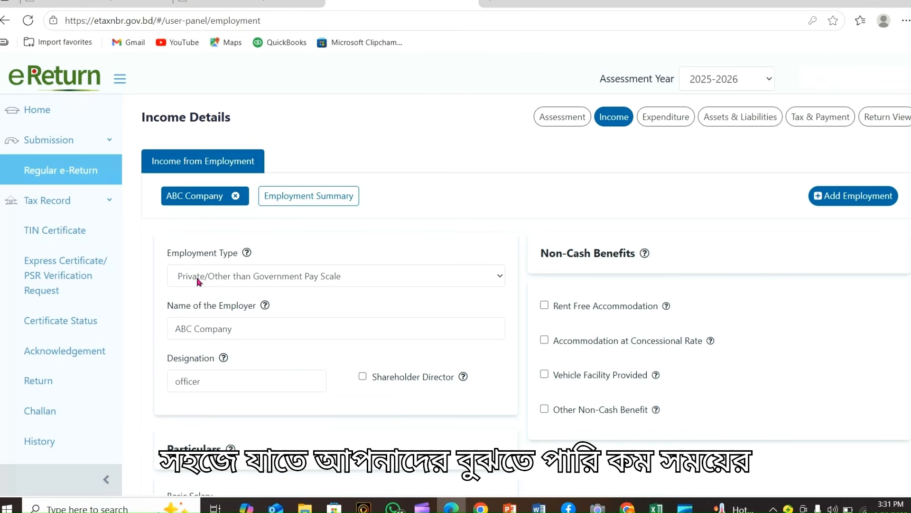
# Review the employment type options, leaving the current selection unchanged
pyautogui.click(399, 278)
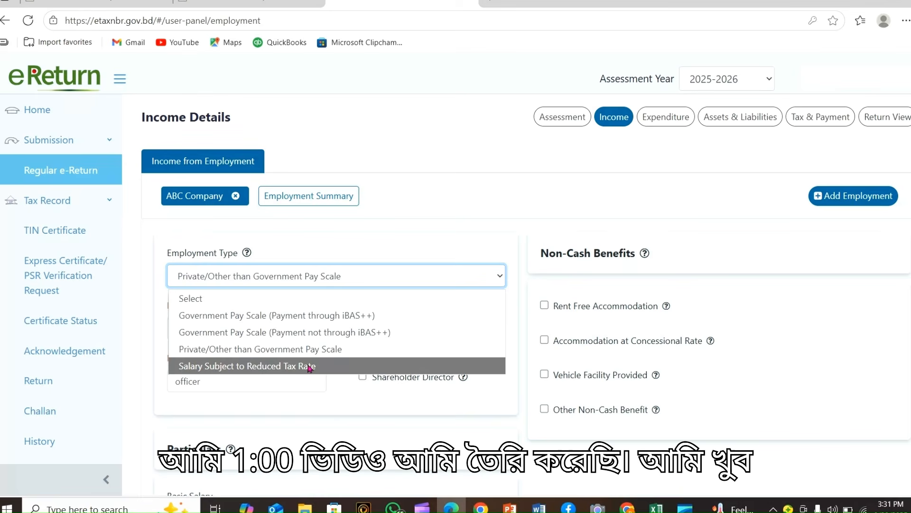
pyautogui.click(340, 395)
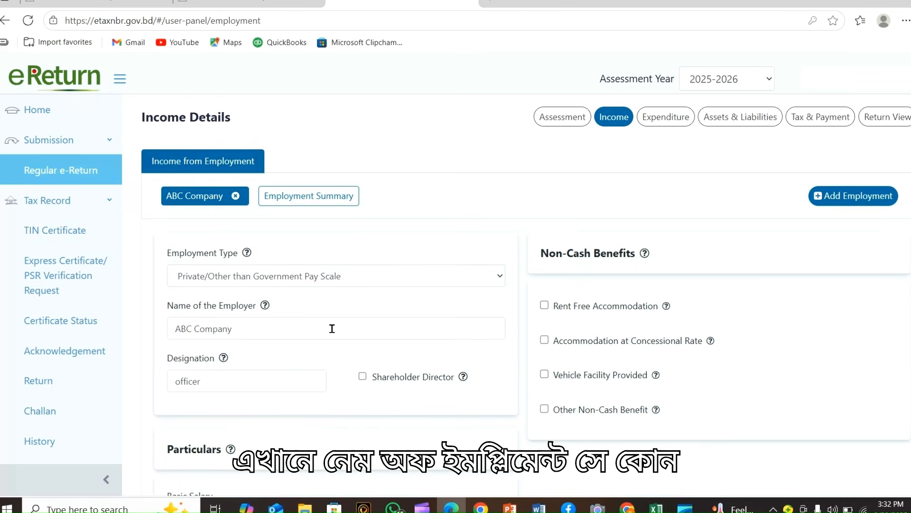
pyautogui.scroll(-1, 287, 289)
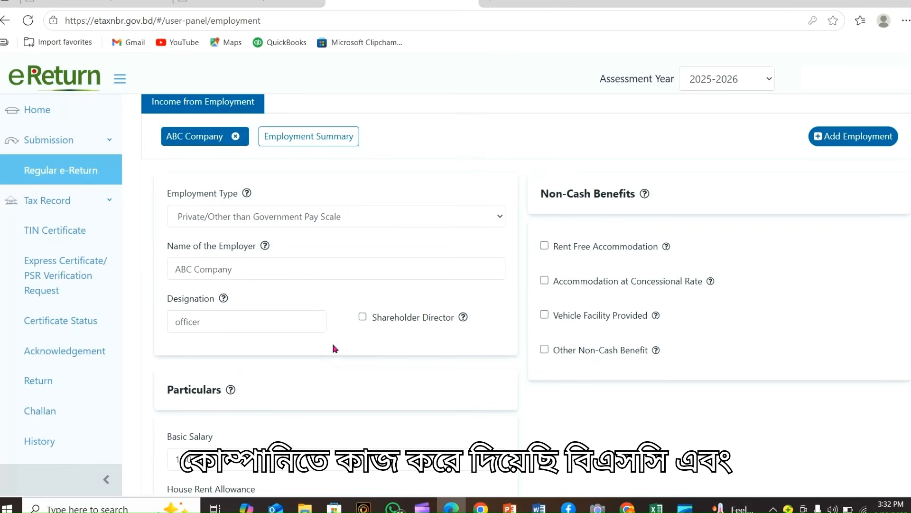
pyautogui.scroll(-1, 318, 272)
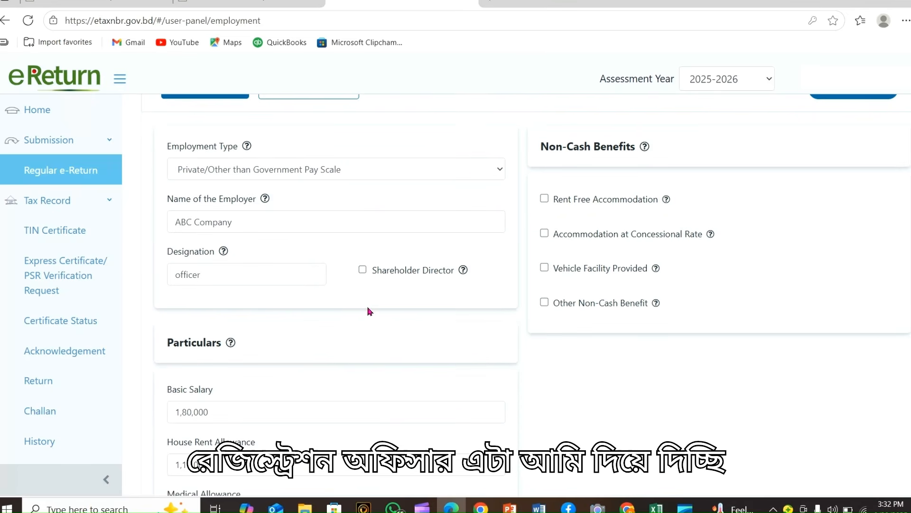
pyautogui.scroll(-3, 369, 309)
pyautogui.scroll(-1, 338, 269)
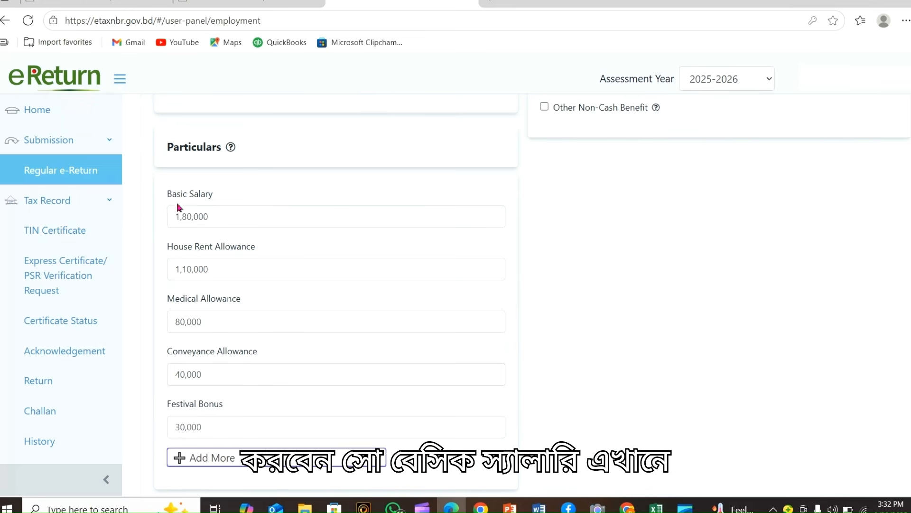
# Enter Basic 1,80,000, House Rent 1,10,000, Medical 80,000, Conveyance 40,000 and Festival Bonus 30,000
pyautogui.click(230, 218)
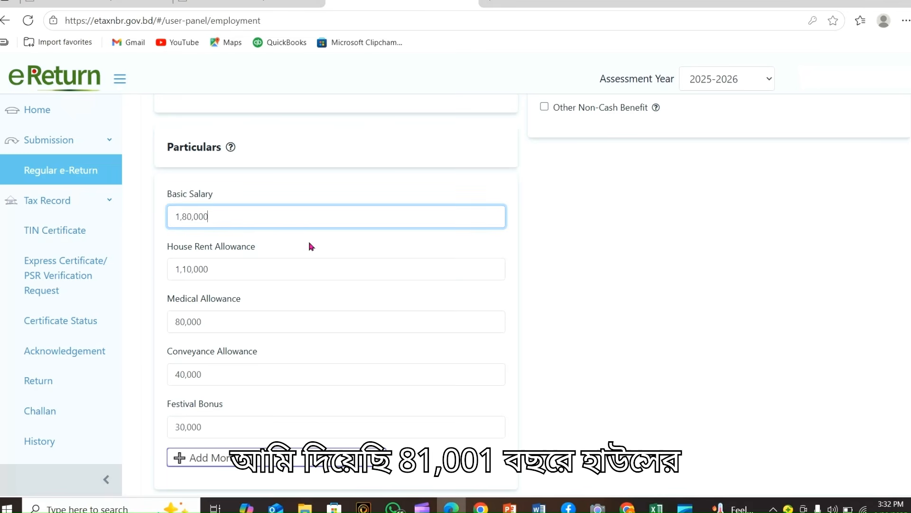
pyautogui.click(273, 262)
pyautogui.click(251, 325)
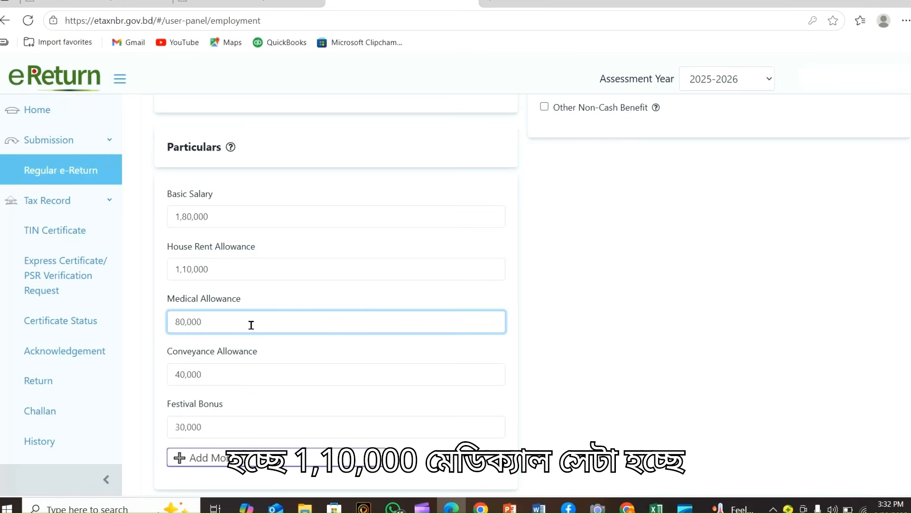
pyautogui.click(245, 371)
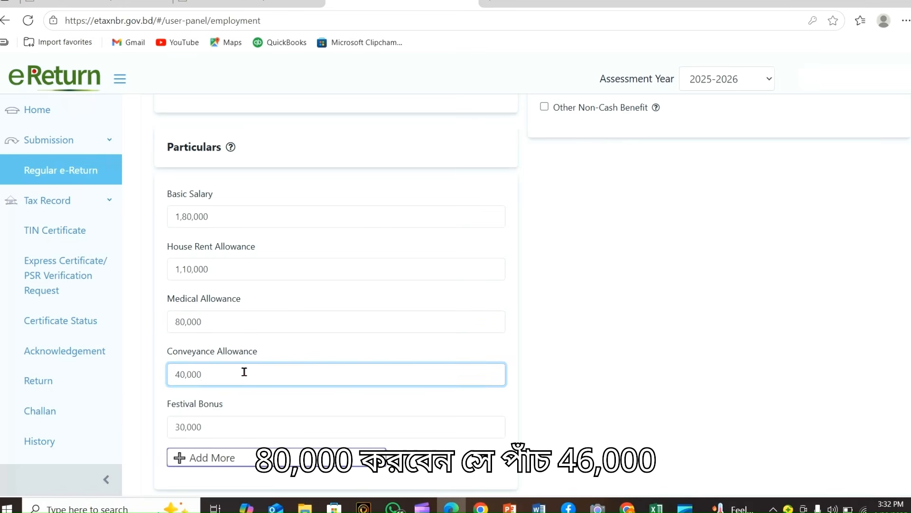
pyautogui.click(239, 427)
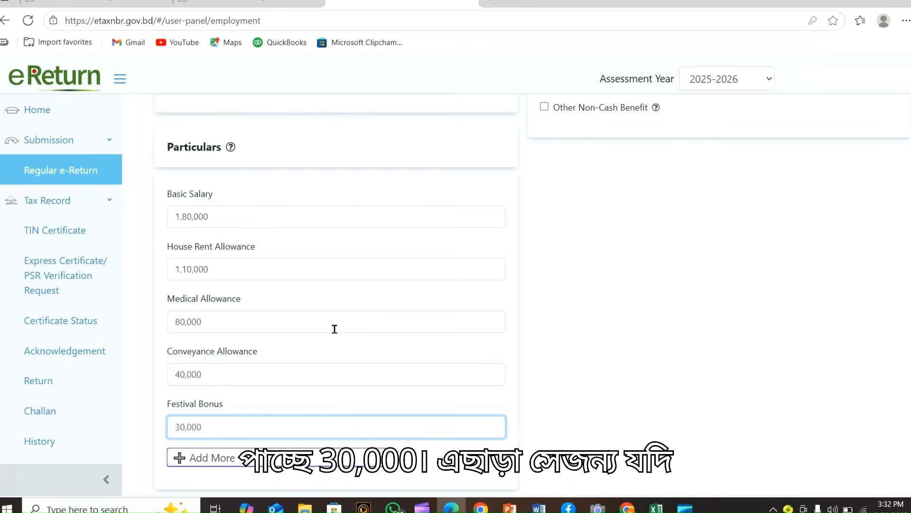
pyautogui.scroll(-1, 350, 320)
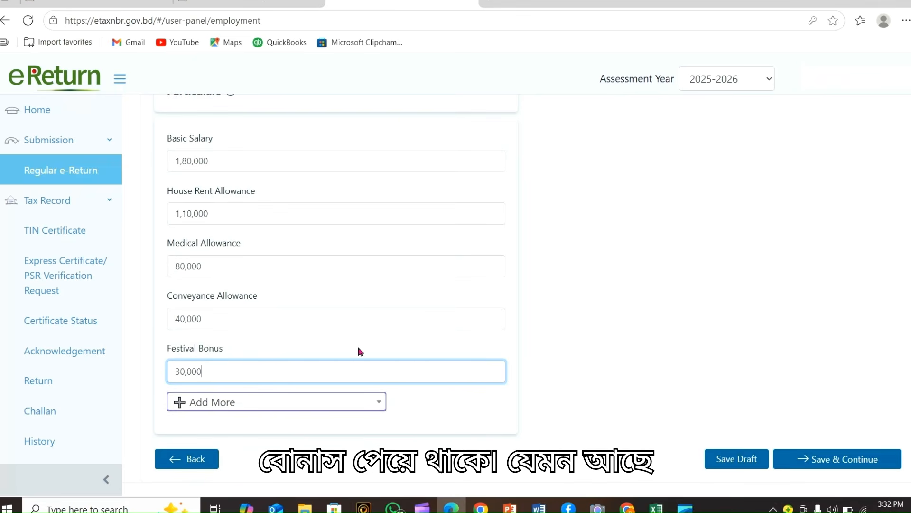
pyautogui.click(356, 402)
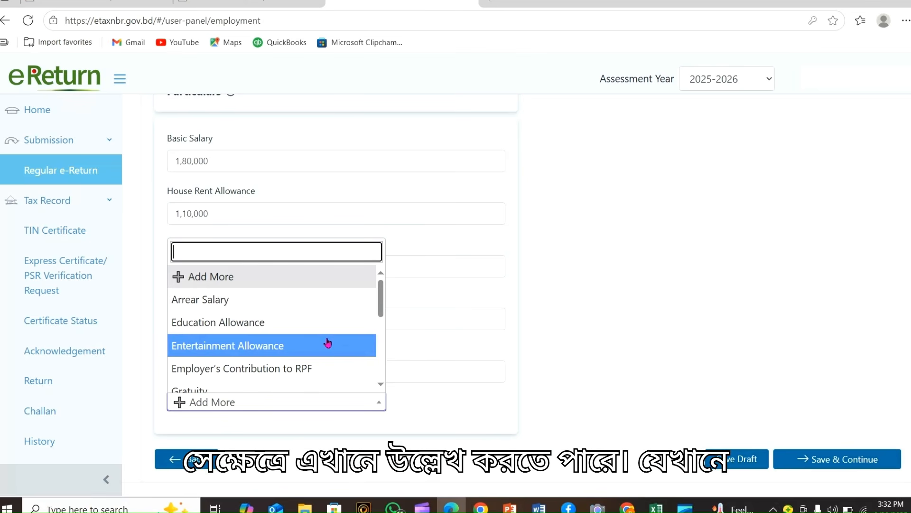
pyautogui.scroll(-1, 213, 290)
pyautogui.scroll(1, 229, 283)
pyautogui.scroll(1, 316, 345)
pyautogui.scroll(-1, 319, 350)
pyautogui.scroll(-4, 319, 350)
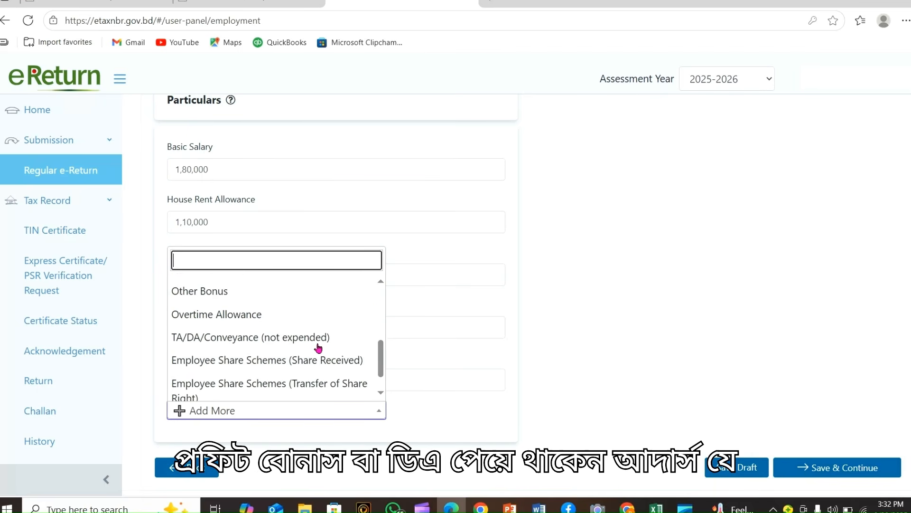
pyautogui.scroll(-2, 319, 348)
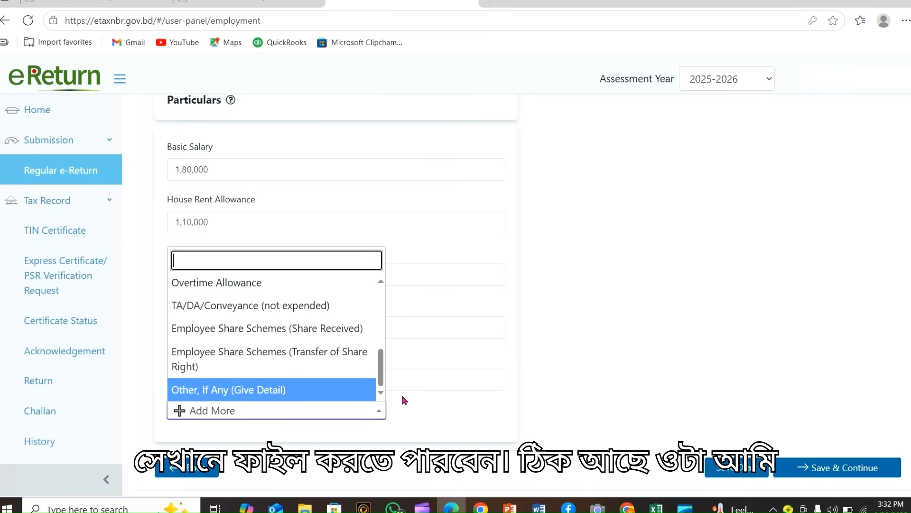
pyautogui.click(498, 397)
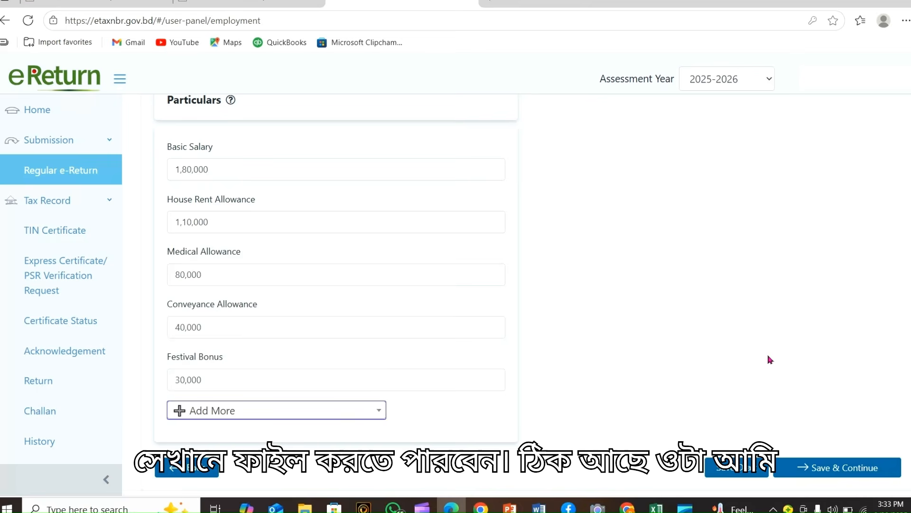
pyautogui.scroll(7, 769, 358)
pyautogui.scroll(-3, 682, 367)
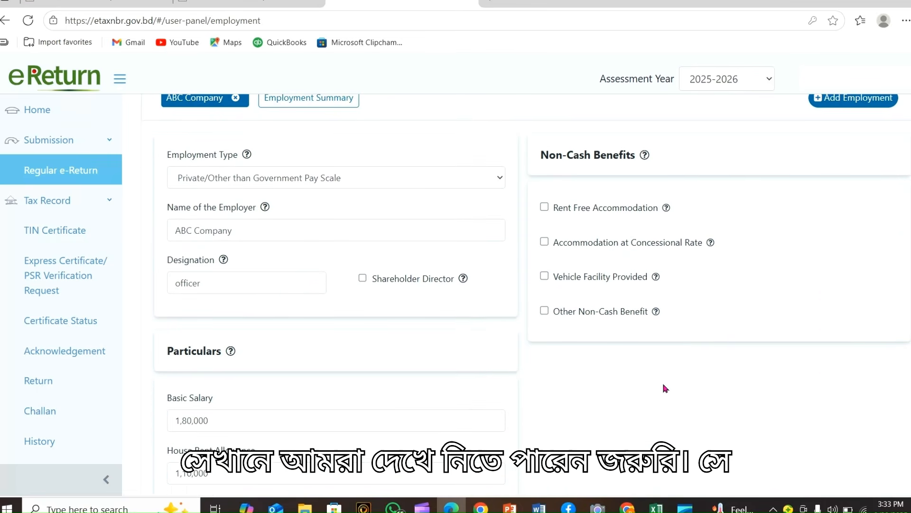
pyautogui.scroll(-5, 666, 385)
pyautogui.scroll(7, 688, 350)
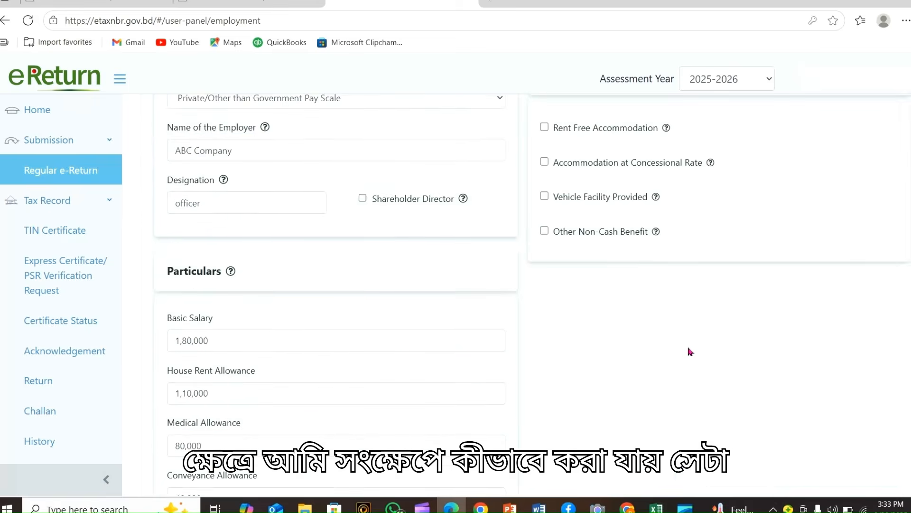
pyautogui.scroll(-2, 702, 362)
pyautogui.scroll(-1, 701, 362)
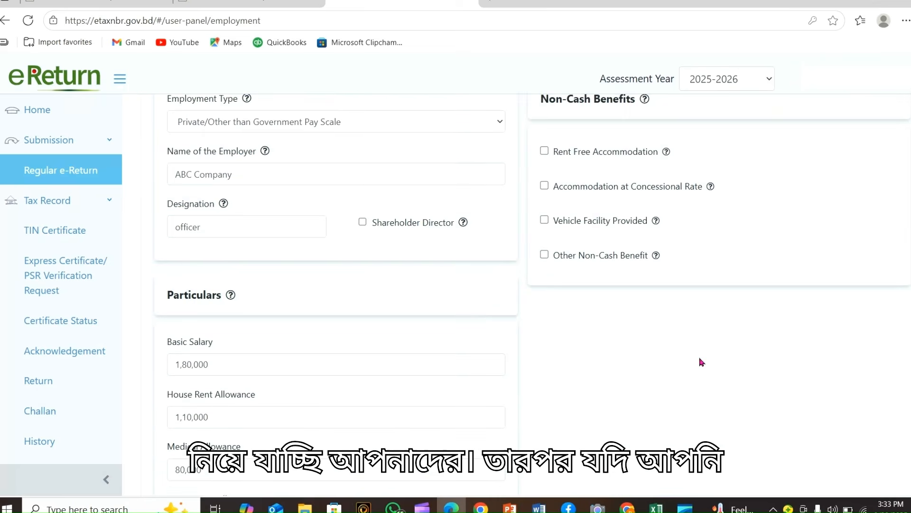
pyautogui.scroll(3, 700, 362)
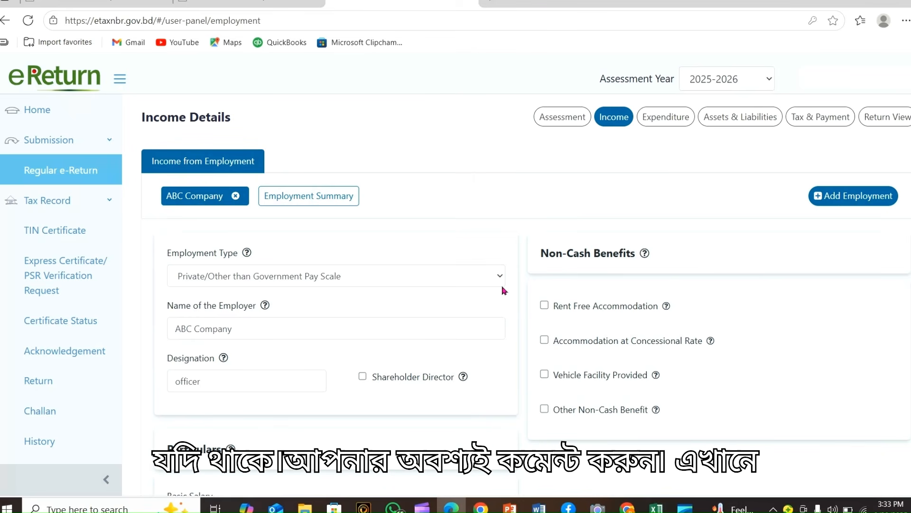
# Open the Employment Summary and check total 4,40,000, exempt 1,46,667 and taxable 2,93,333
pyautogui.click(300, 197)
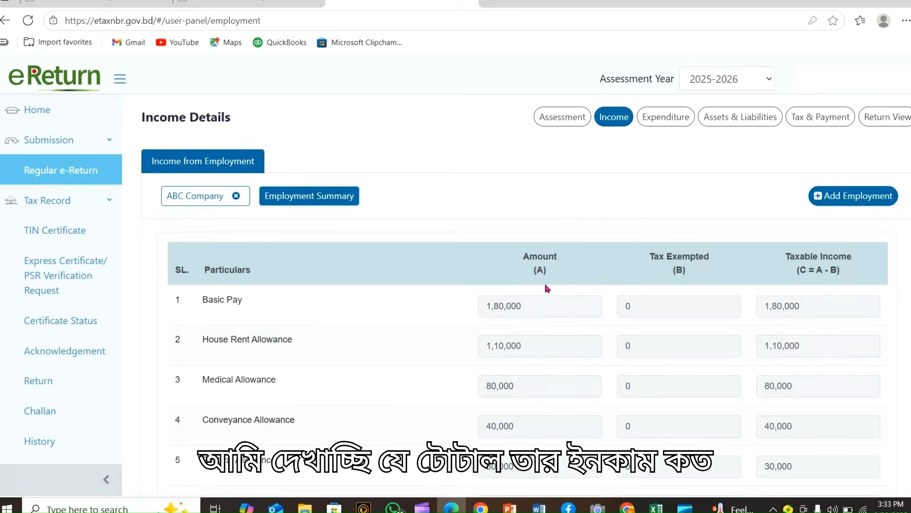
pyautogui.scroll(-3, 546, 287)
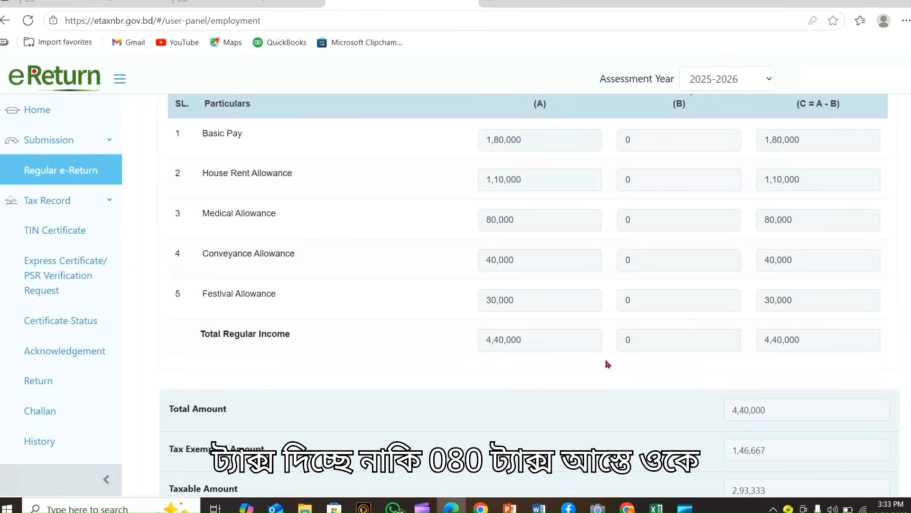
pyautogui.scroll(-1, 606, 362)
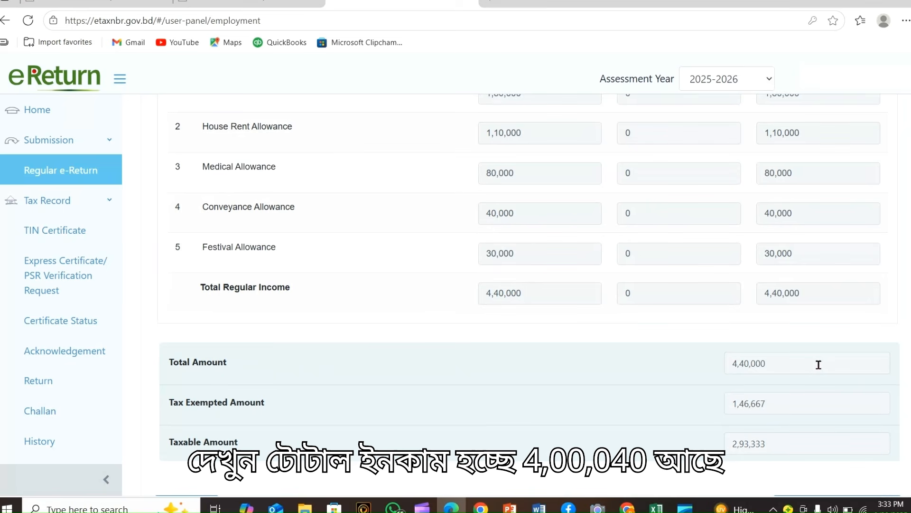
pyautogui.click(806, 364)
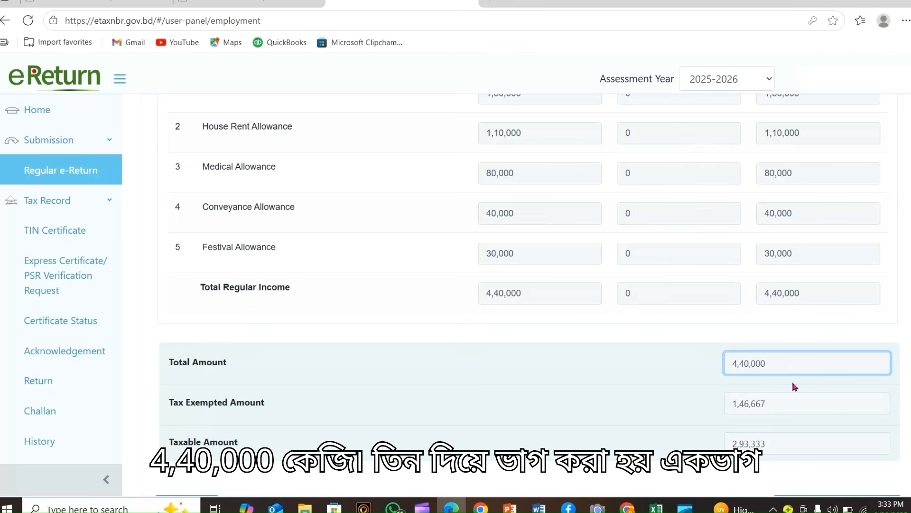
pyautogui.moveTo(782, 406); pyautogui.dragTo(726, 404)
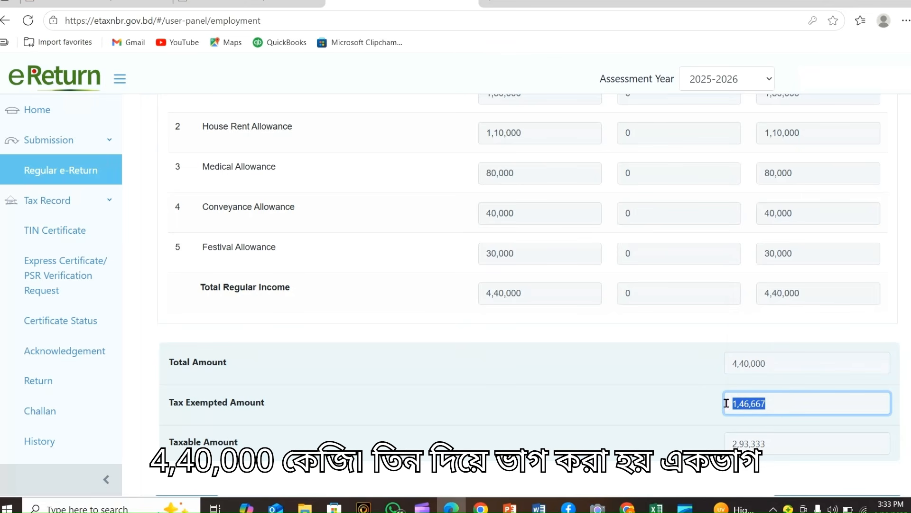
pyautogui.click(684, 408)
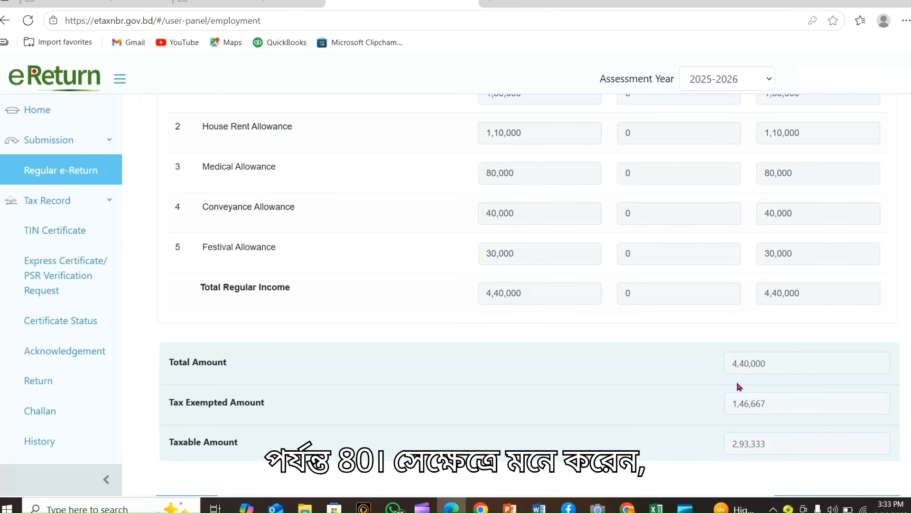
pyautogui.click(785, 405)
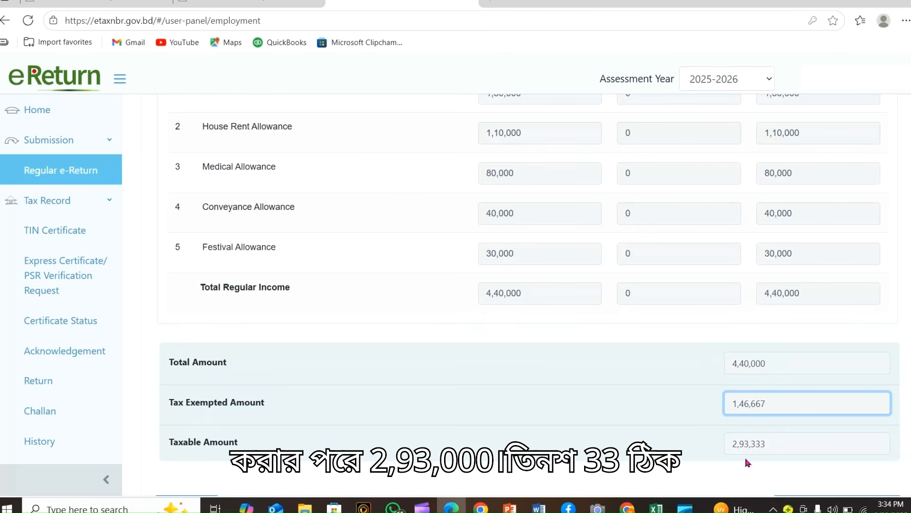
pyautogui.click(801, 439)
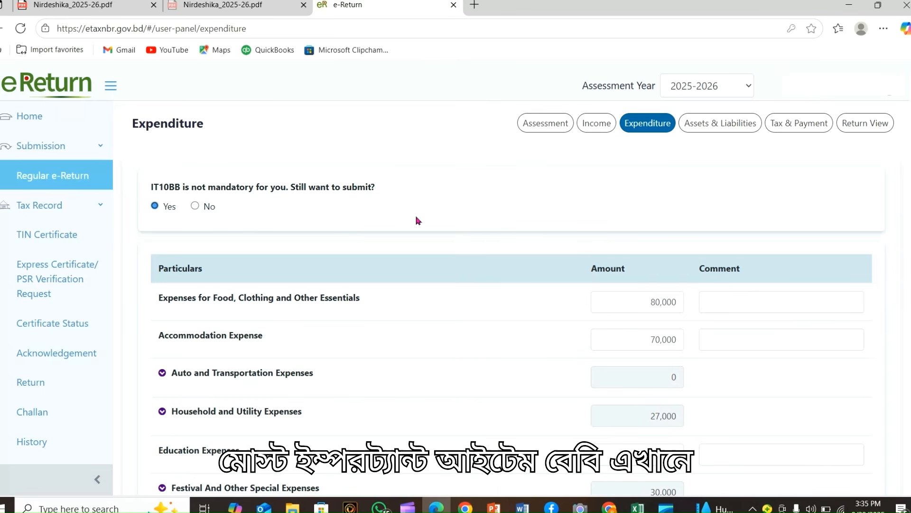
# Check the 80,000 food and 70,000 accommodation expenses and expand Auto and Transportation Expenses
pyautogui.scroll(-1, 470, 201)
pyautogui.scroll(-1, 470, 202)
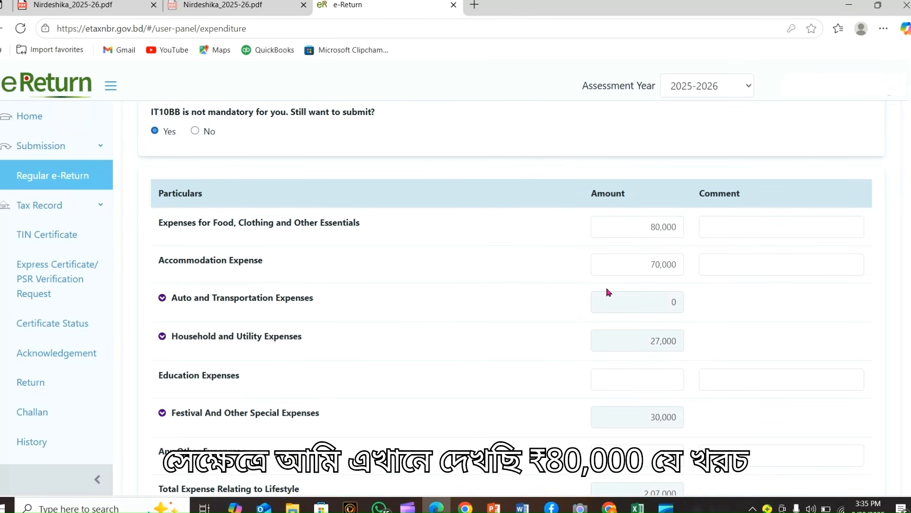
pyautogui.doubleClick(681, 228)
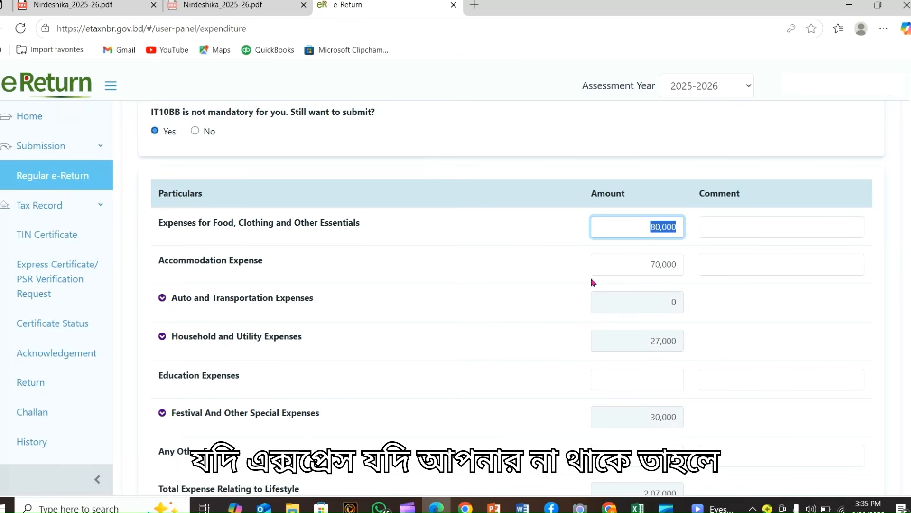
pyautogui.doubleClick(638, 260)
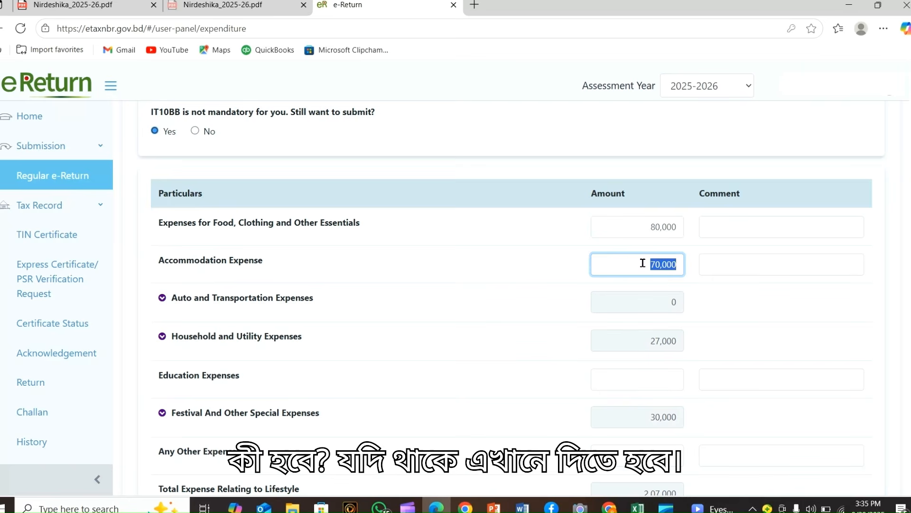
pyautogui.moveTo(652, 262); pyautogui.dragTo(664, 270)
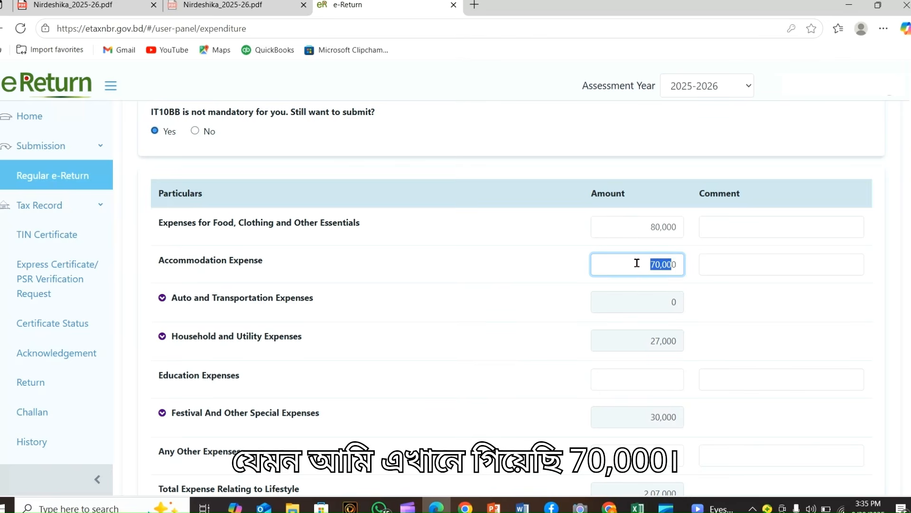
pyautogui.click(204, 299)
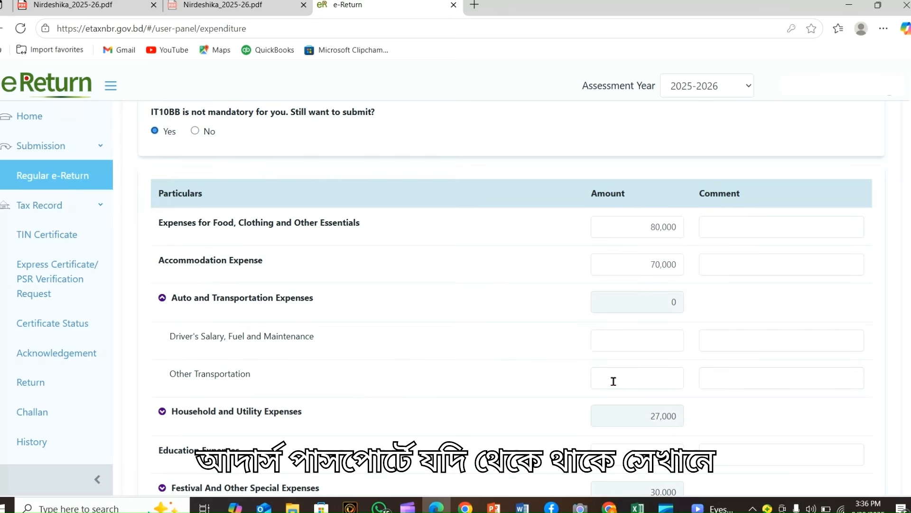
# Expand Household and Utility Expenses to show electricity 9,000, gas/water 15,000 and phone/internet 3,000
pyautogui.scroll(-1, 369, 355)
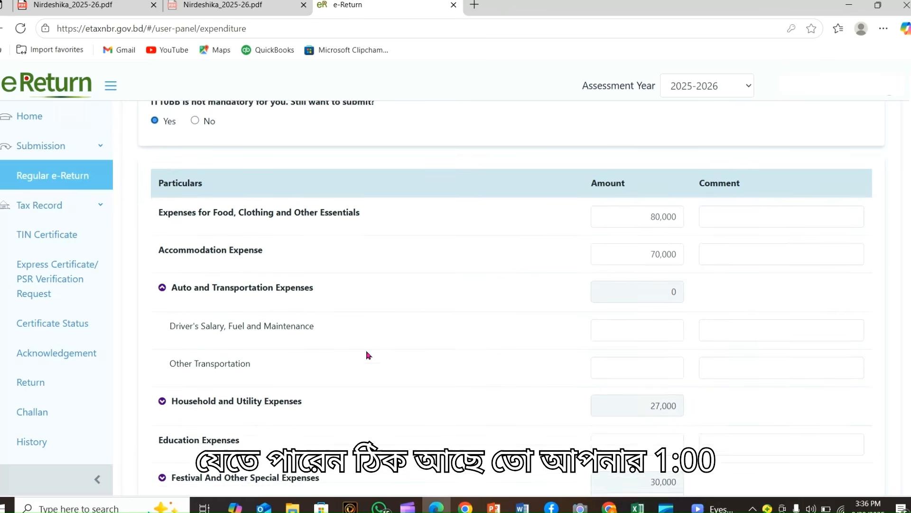
pyautogui.scroll(-1, 332, 327)
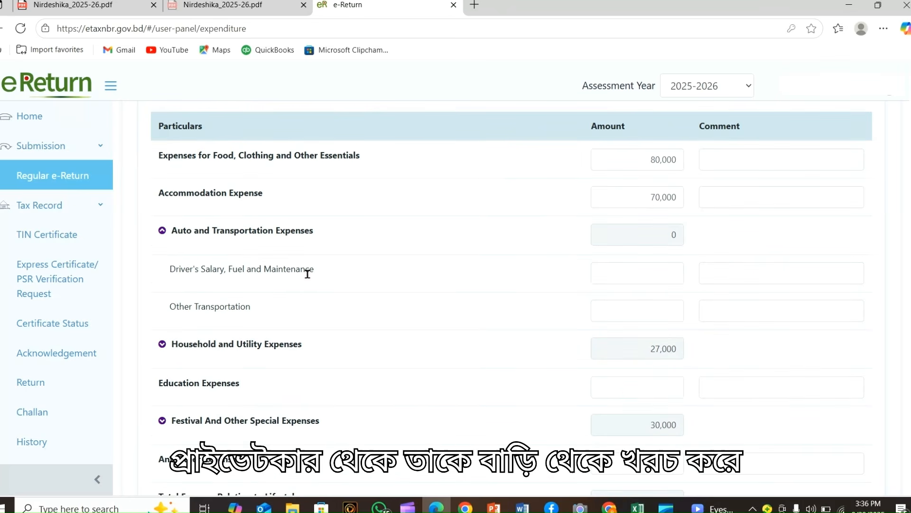
pyautogui.click(653, 271)
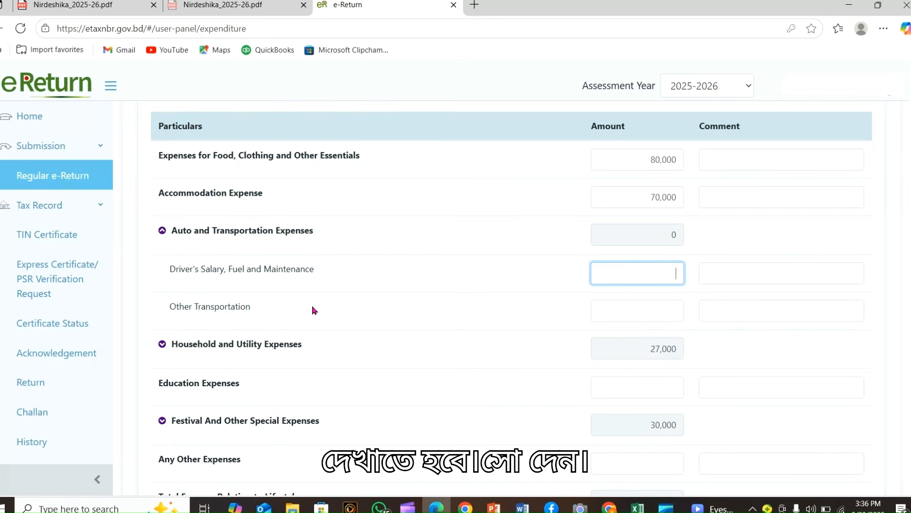
pyautogui.click(243, 346)
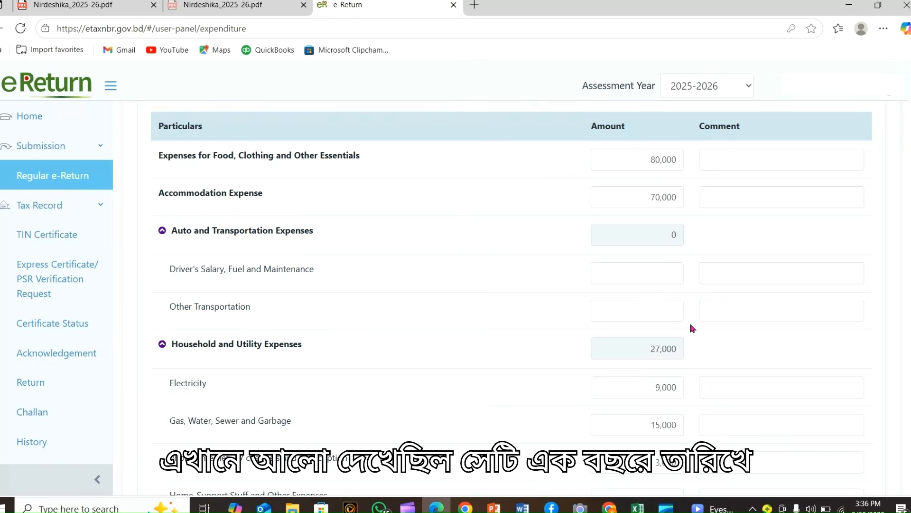
pyautogui.scroll(-2, 336, 375)
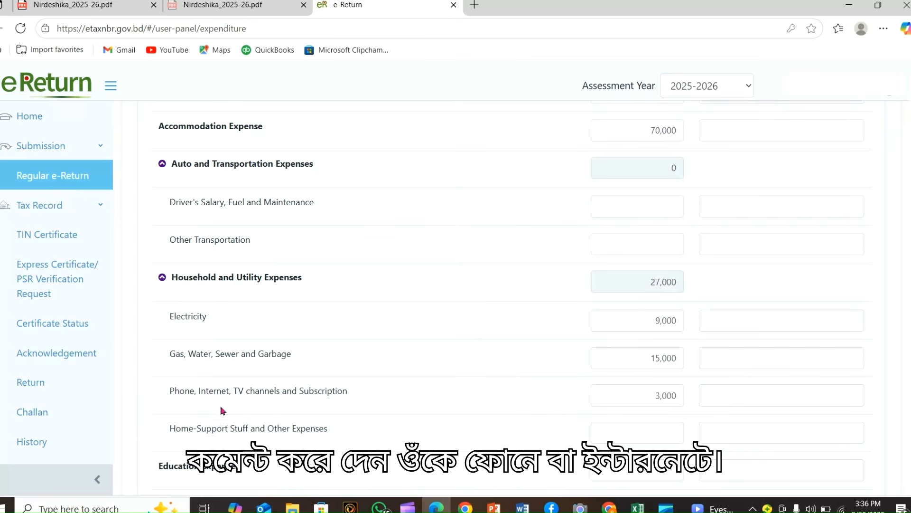
pyautogui.scroll(-1, 322, 402)
pyautogui.scroll(-1, 323, 402)
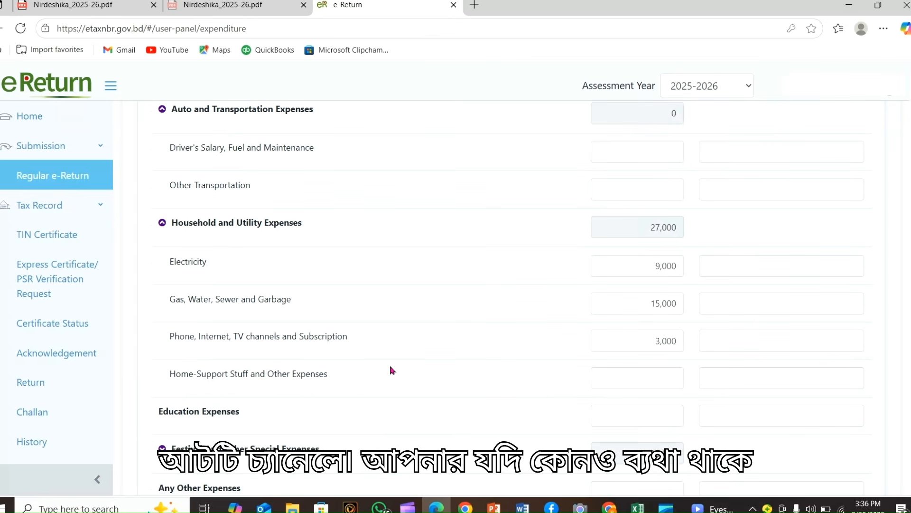
pyautogui.doubleClick(643, 342)
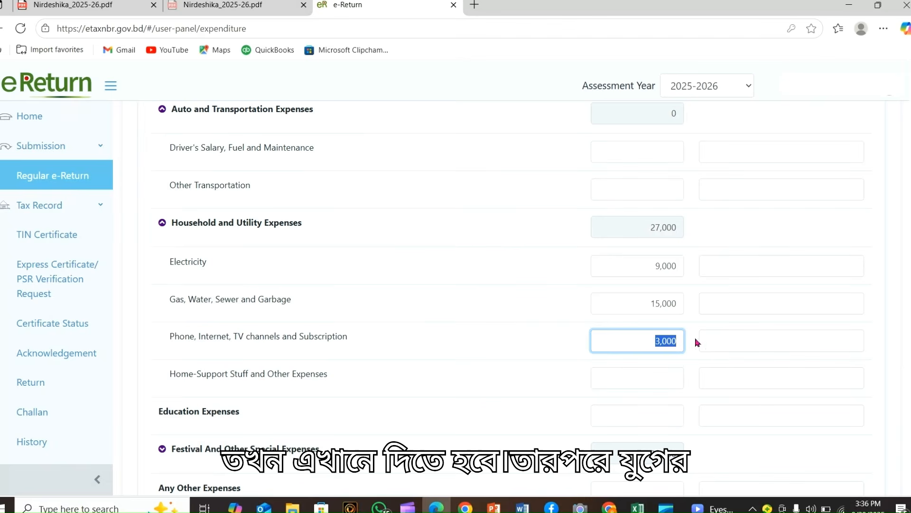
pyautogui.scroll(-2, 348, 357)
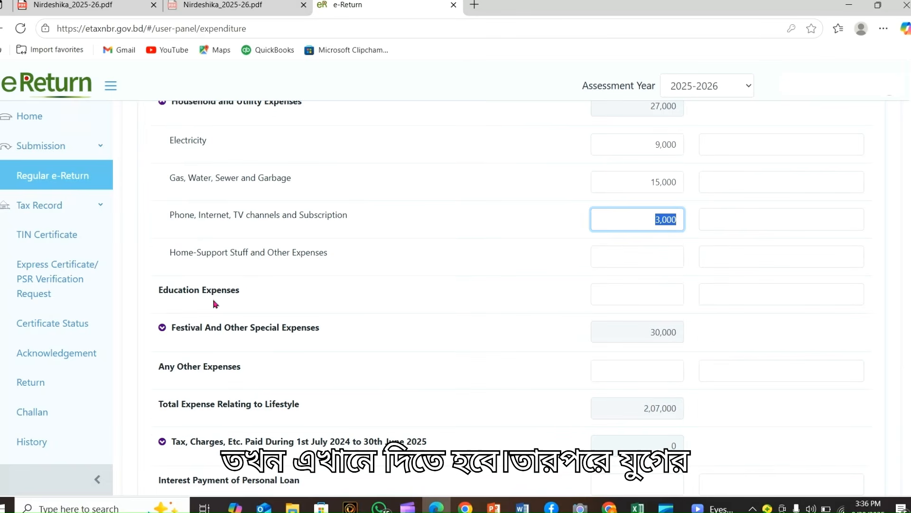
# Check the 30,000 festival expense and other expense fields, then save the 2,07,000 expenditure
pyautogui.click(679, 294)
pyautogui.scroll(-1, 240, 353)
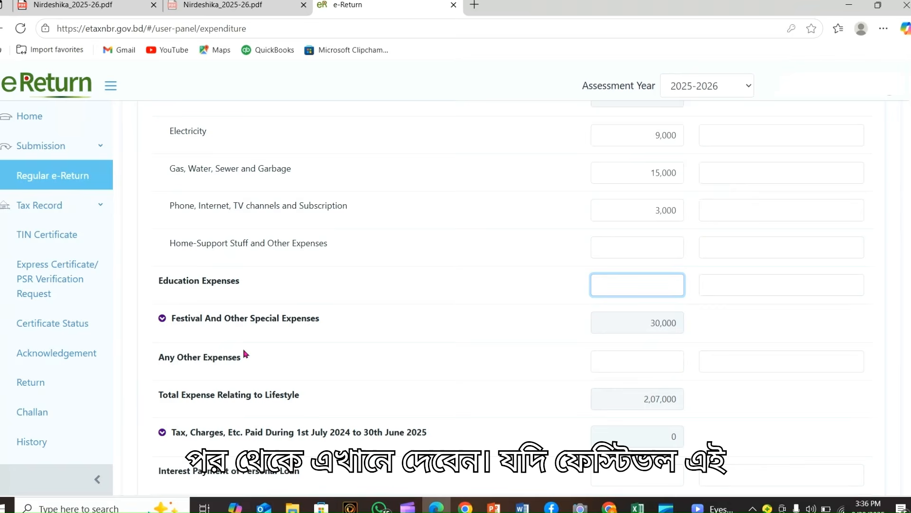
pyautogui.click(247, 309)
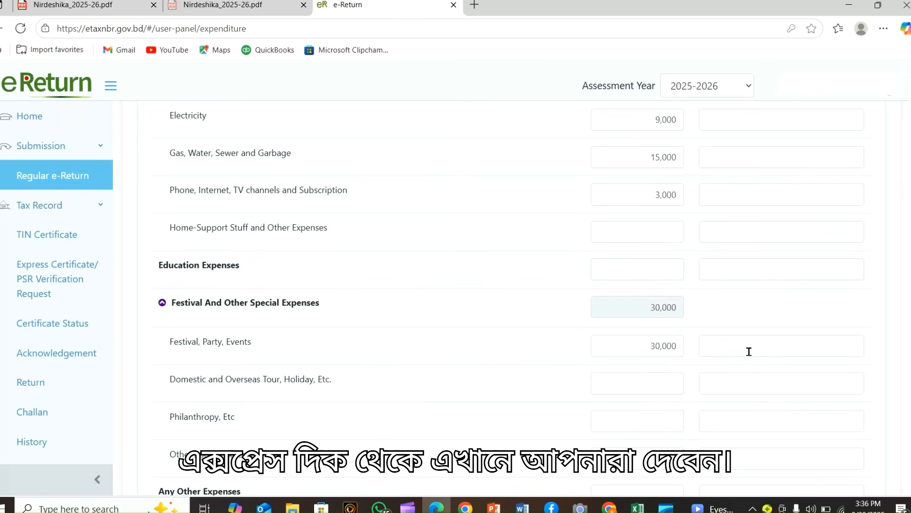
pyautogui.click(645, 346)
pyautogui.scroll(-3, 544, 381)
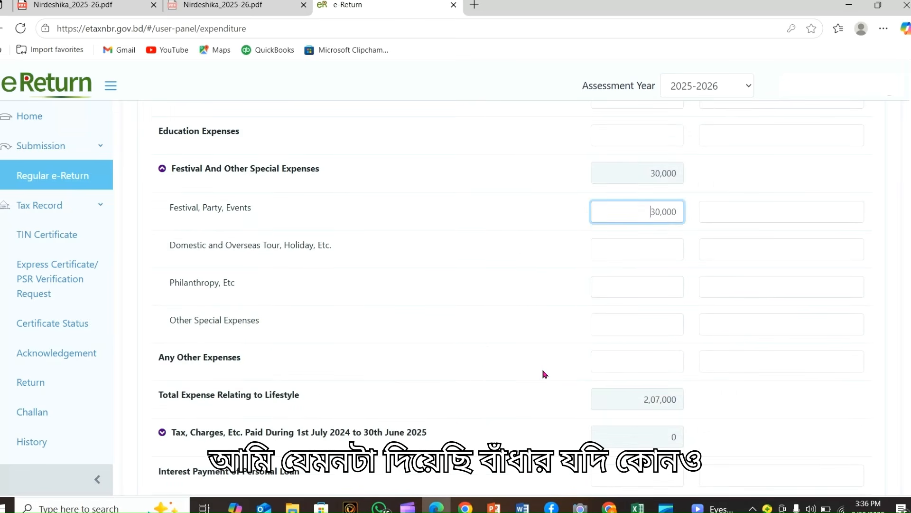
pyautogui.click(664, 361)
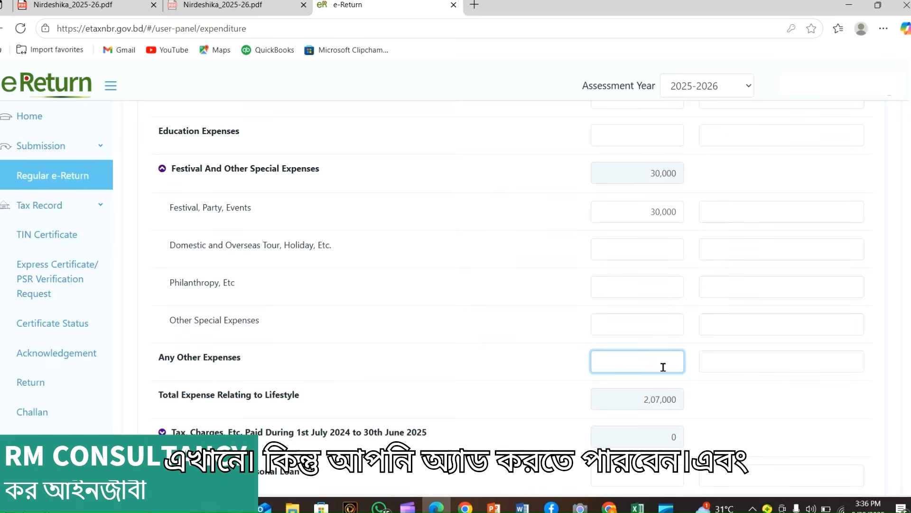
pyautogui.click(771, 359)
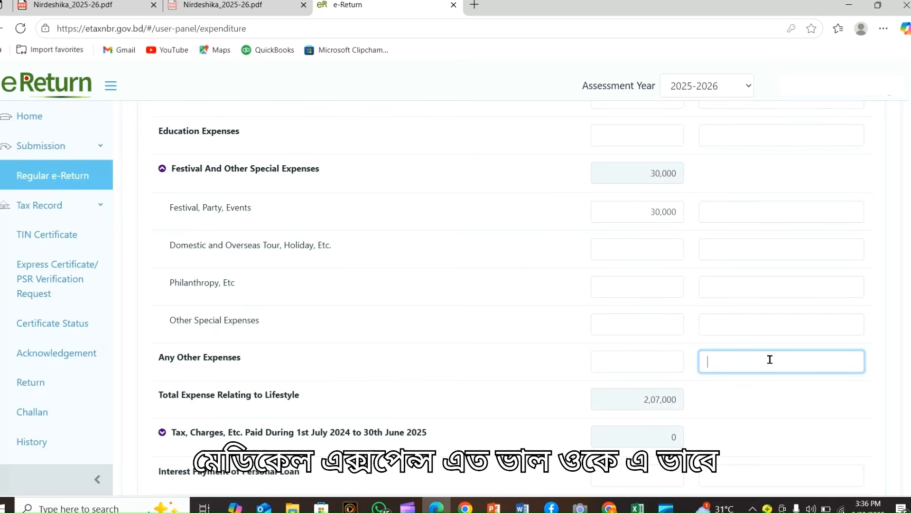
pyautogui.scroll(-3, 770, 359)
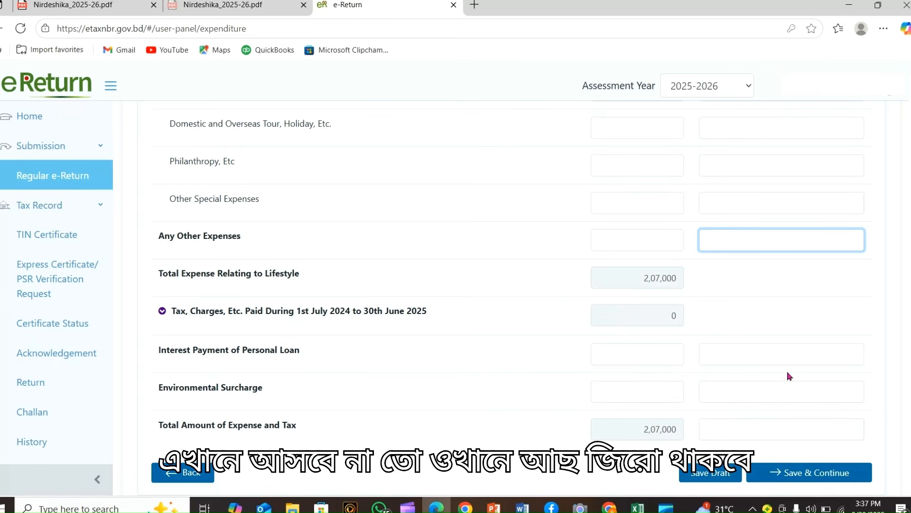
pyautogui.click(791, 473)
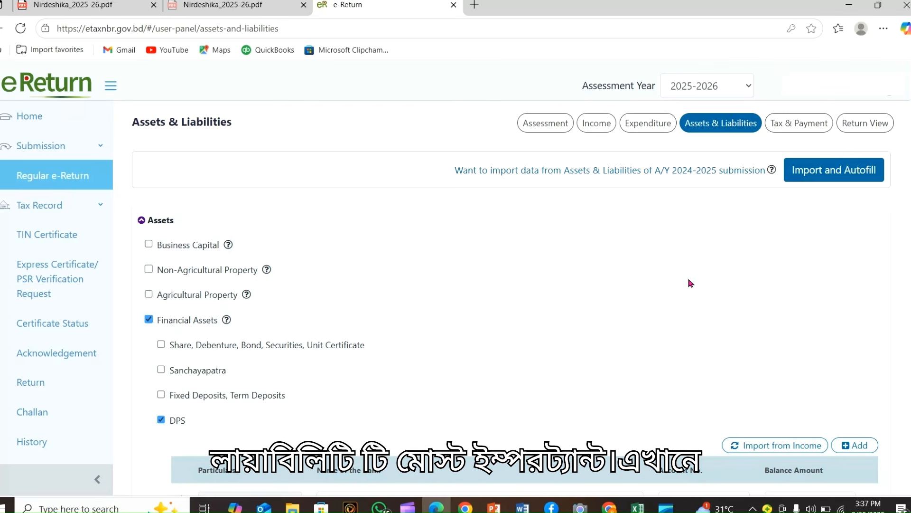
pyautogui.scroll(-1, 804, 236)
pyautogui.scroll(1, 801, 242)
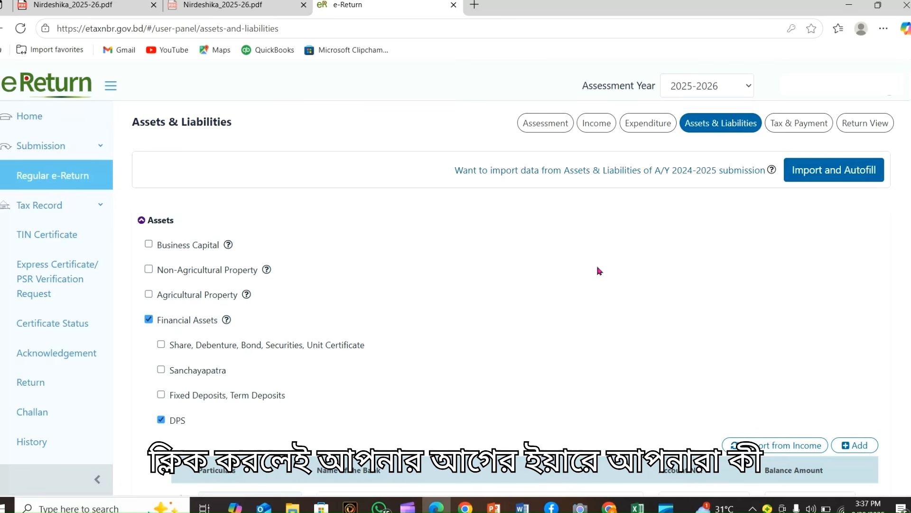
pyautogui.scroll(-1, 704, 283)
pyautogui.scroll(-4, 703, 283)
pyautogui.scroll(4, 696, 291)
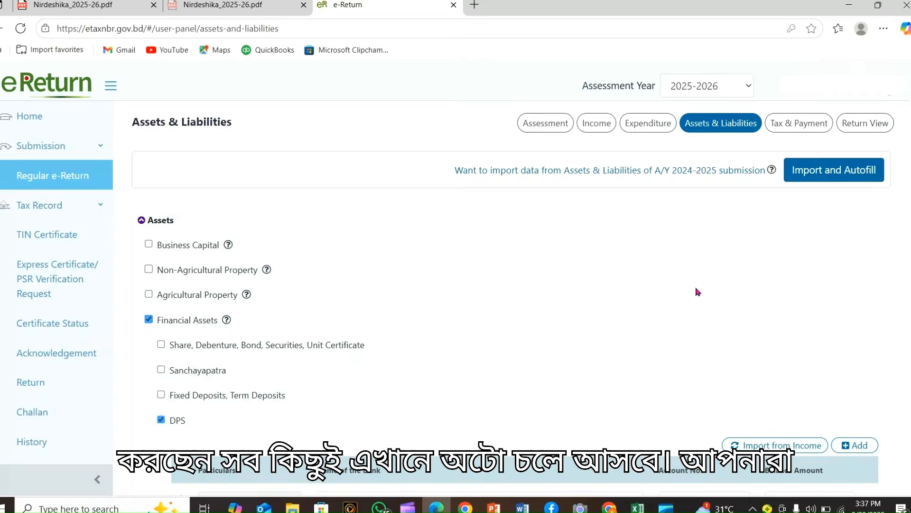
pyautogui.scroll(-1, 696, 291)
pyautogui.scroll(-1, 727, 275)
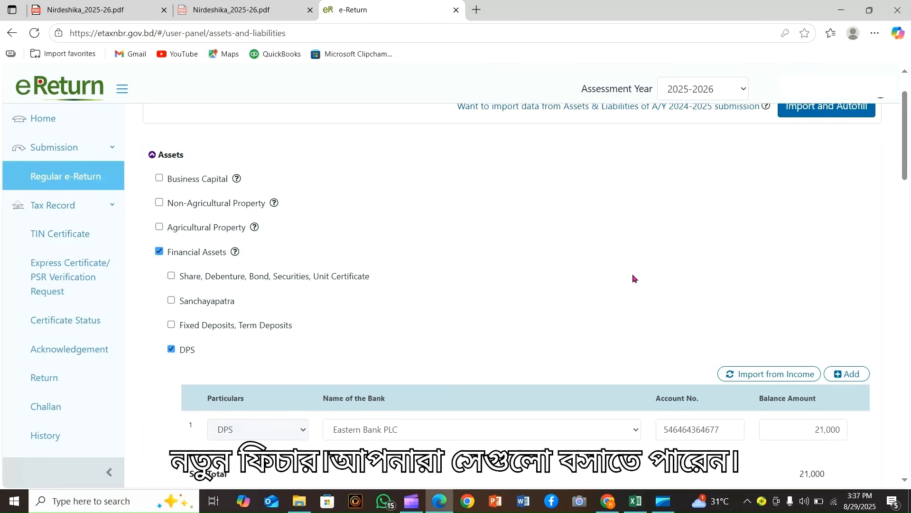
pyautogui.scroll(-1, 183, 306)
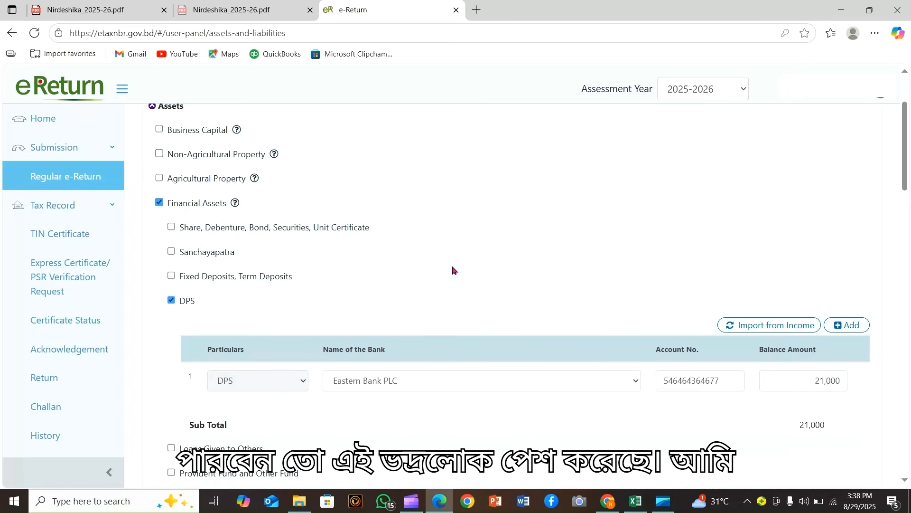
pyautogui.scroll(-2, 360, 293)
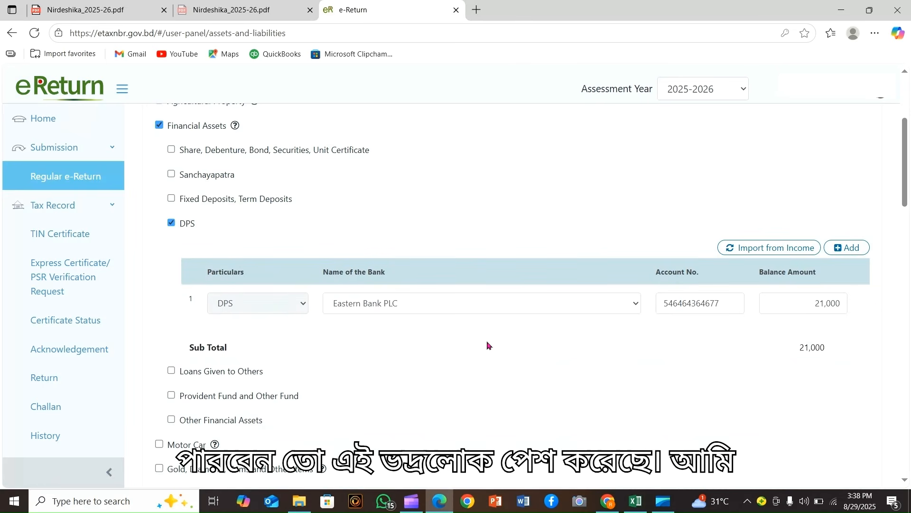
pyautogui.scroll(-3, 488, 339)
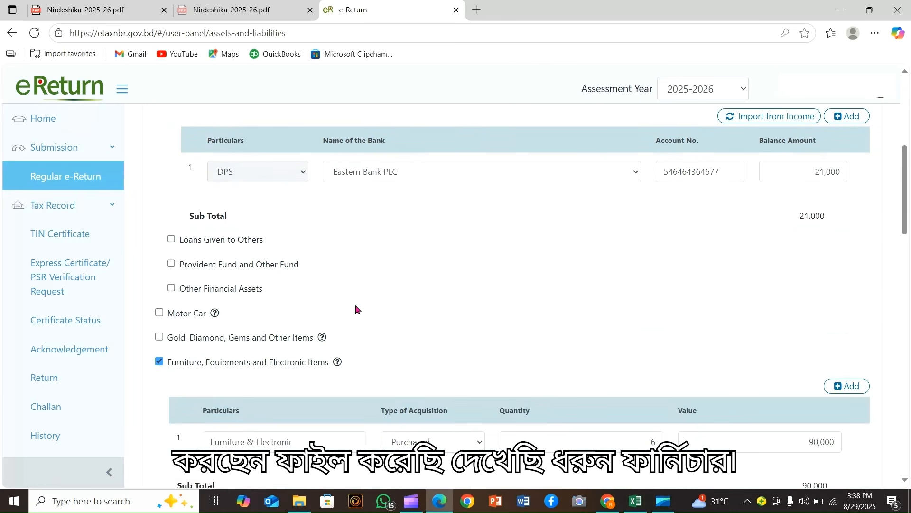
pyautogui.scroll(-1, 333, 323)
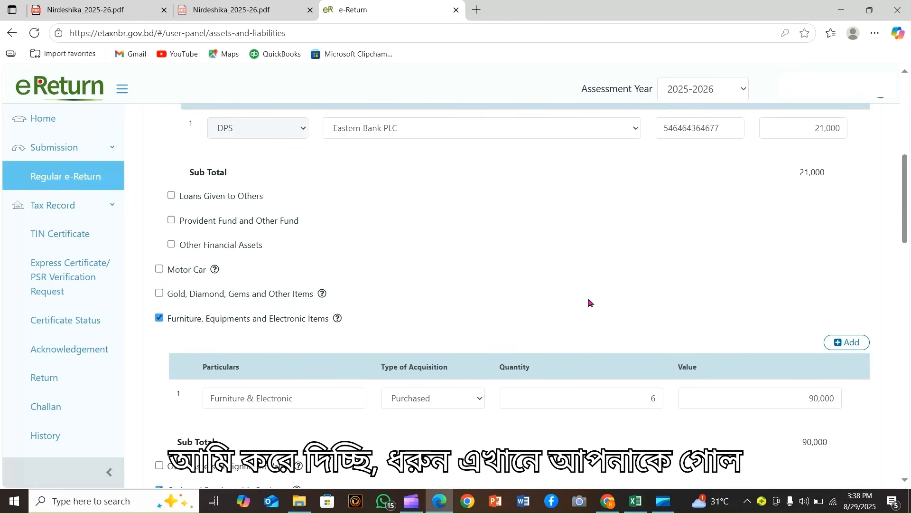
pyautogui.scroll(-1, 591, 304)
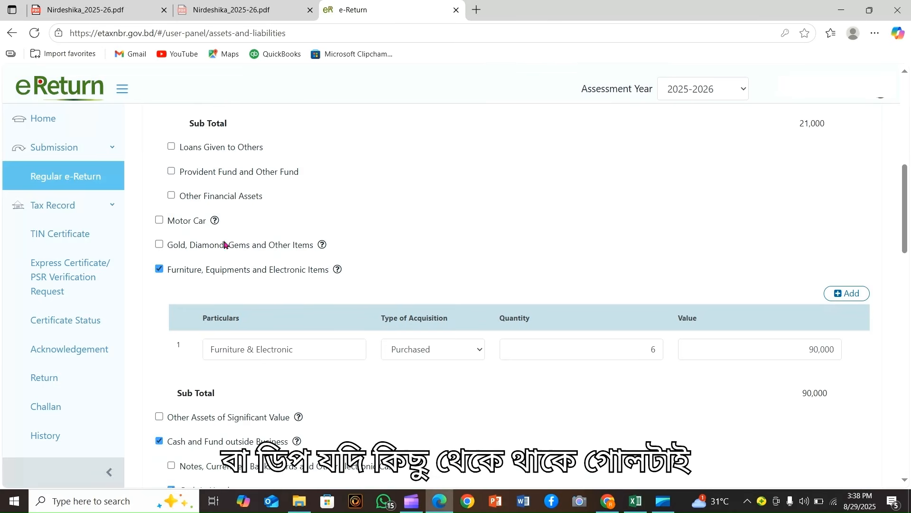
# Add a Gold, Diamond, Gems and Other Items entry for Gold acquired as a Gift
pyautogui.click(159, 245)
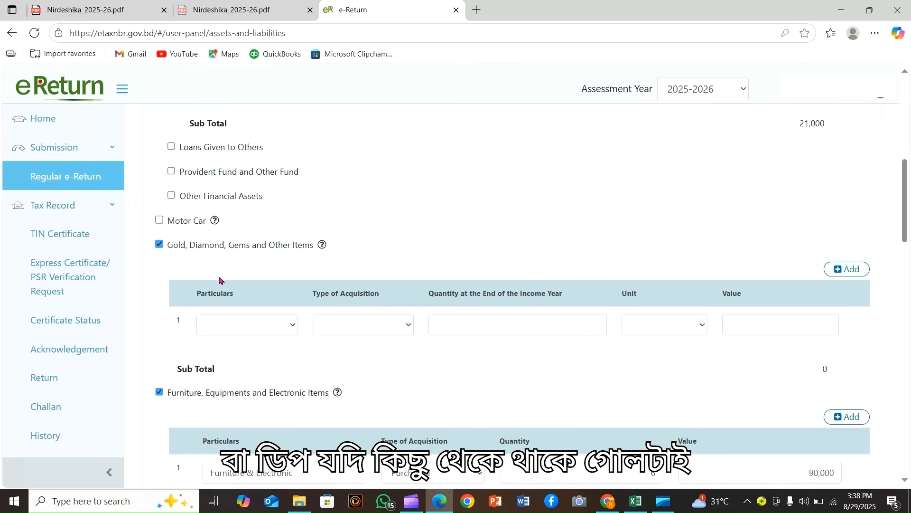
pyautogui.click(286, 323)
pyautogui.click(263, 346)
pyautogui.click(367, 328)
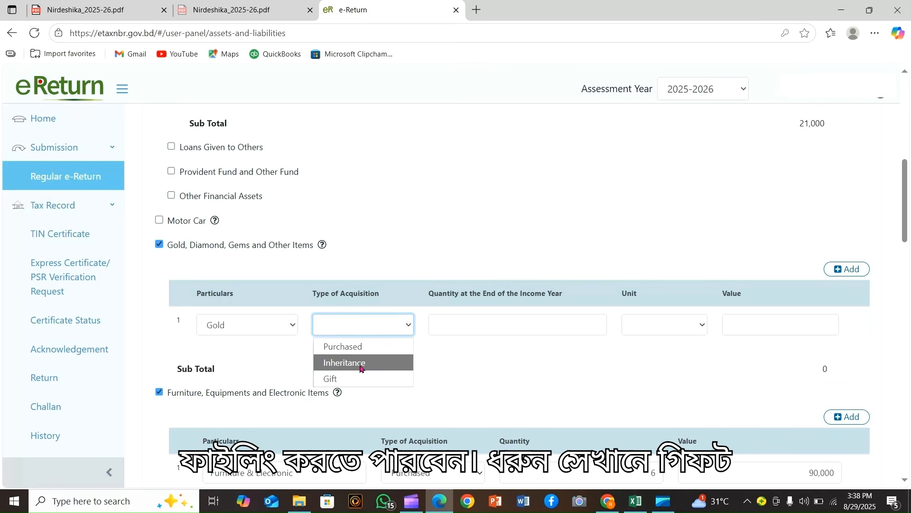
pyautogui.click(346, 380)
# Enter the gold's quantity as 10 Bhori with a value of 0
pyautogui.click(530, 322)
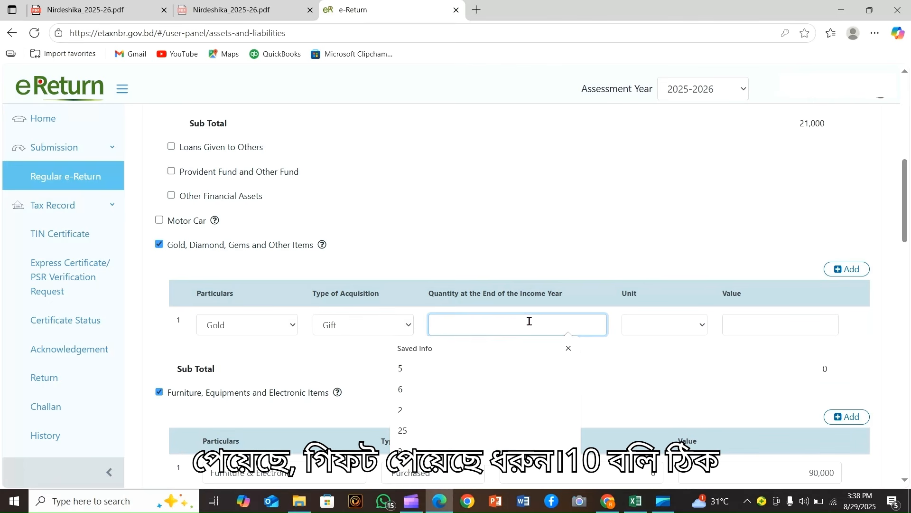
pyautogui.write('10')
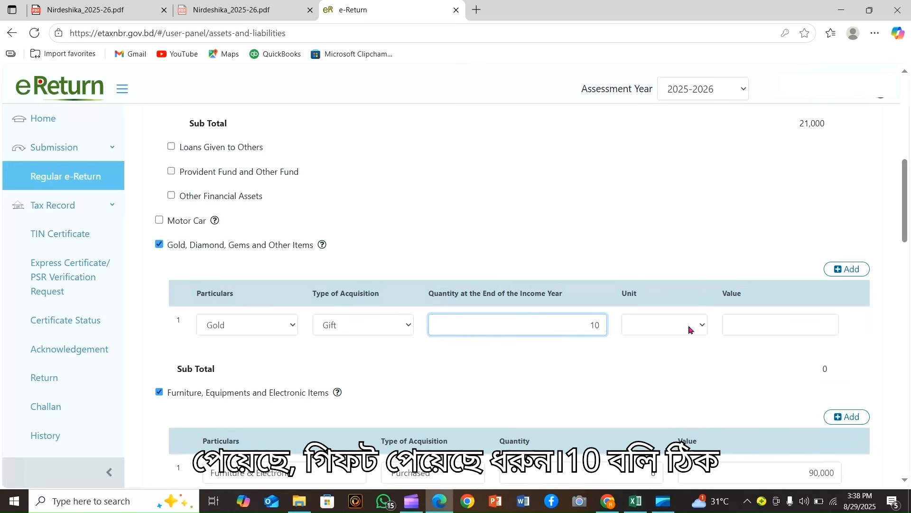
pyautogui.click(684, 332)
pyautogui.click(639, 346)
pyautogui.click(727, 325)
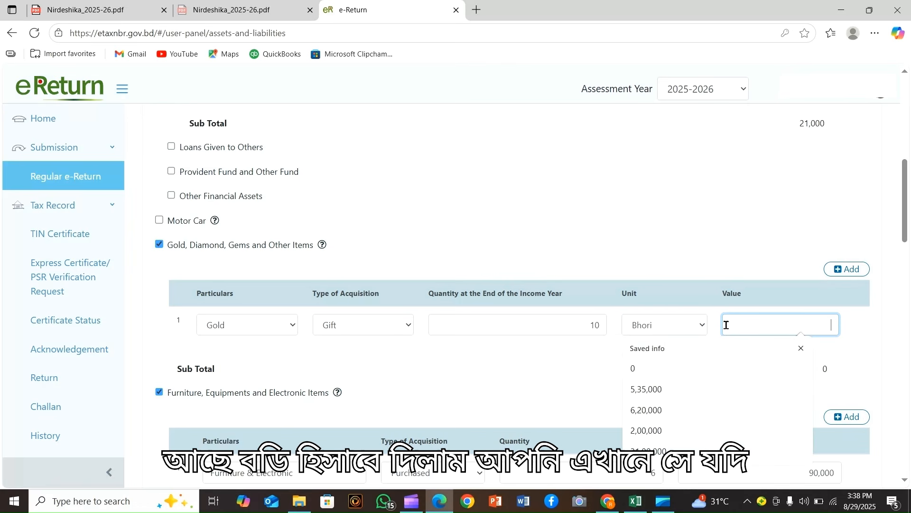
pyautogui.write('0')
pyautogui.click(678, 237)
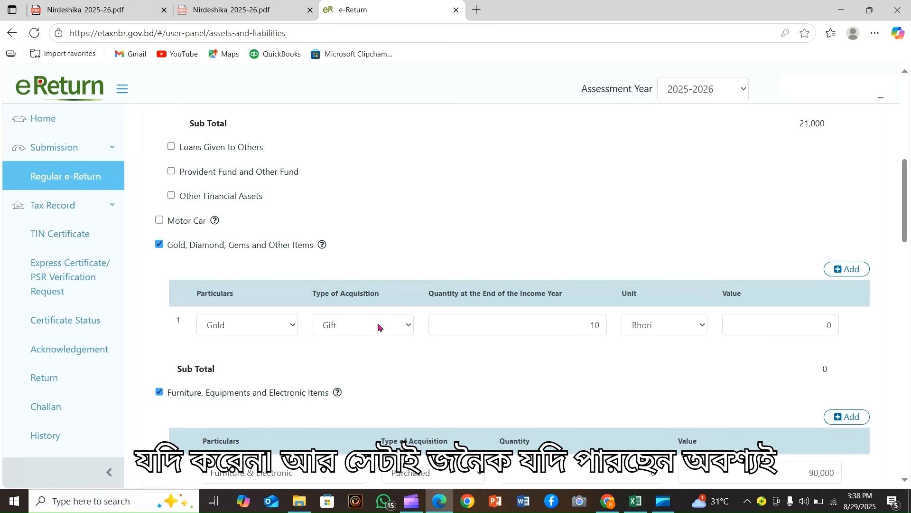
pyautogui.moveTo(818, 325); pyautogui.dragTo(848, 329)
pyautogui.click(731, 242)
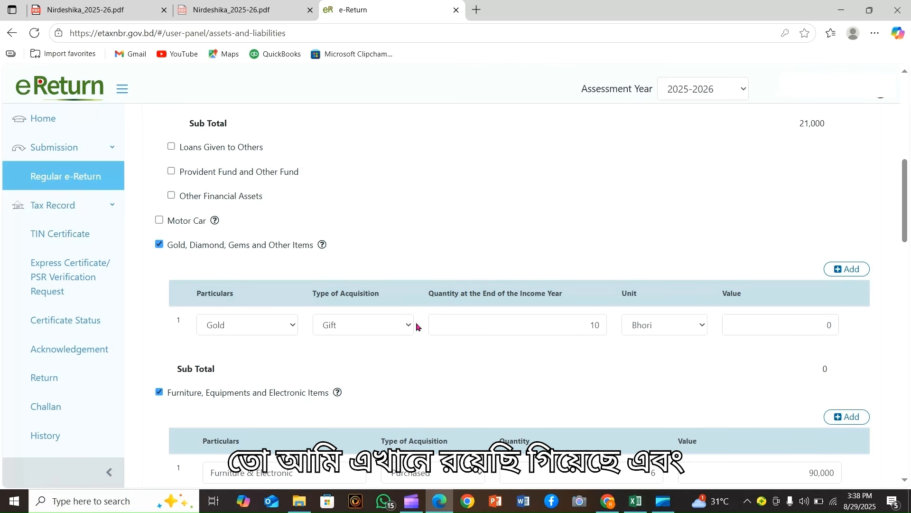
pyautogui.scroll(-2, 441, 354)
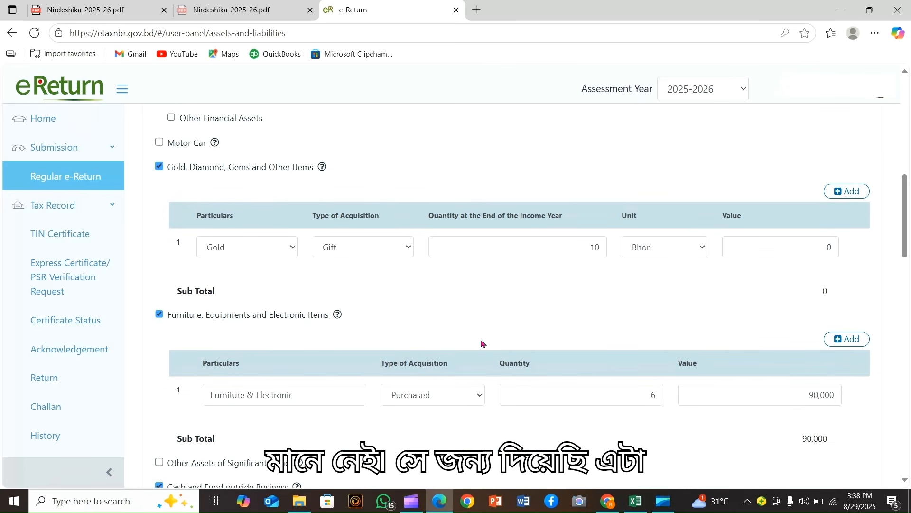
pyautogui.scroll(-4, 208, 325)
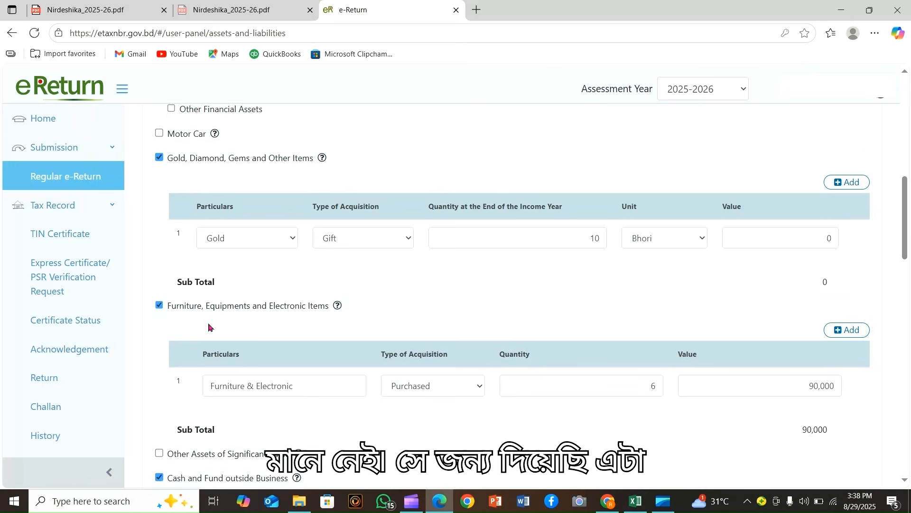
pyautogui.scroll(-2, 580, 300)
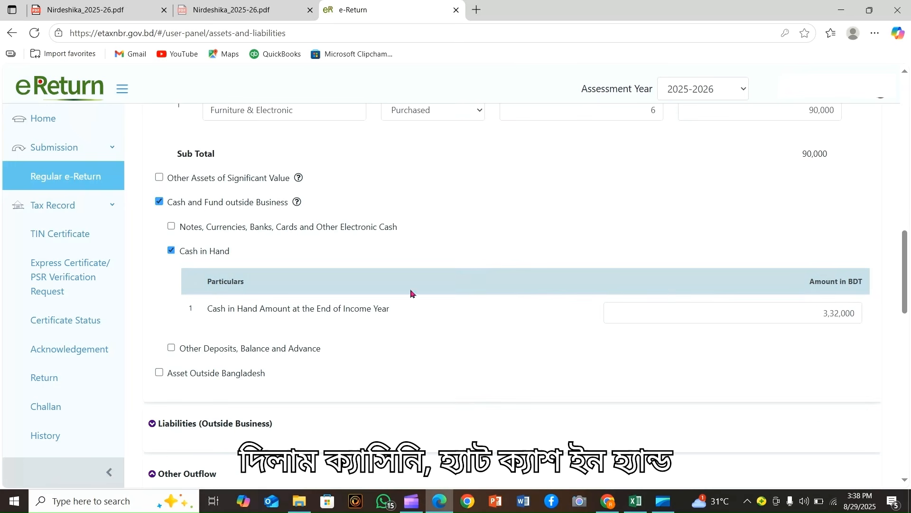
pyautogui.moveTo(818, 308); pyautogui.dragTo(876, 323)
pyautogui.click(602, 343)
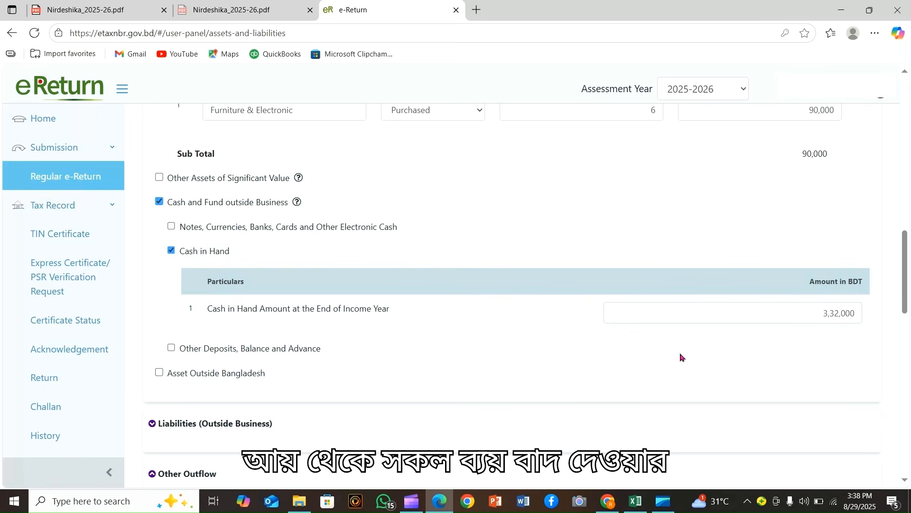
pyautogui.moveTo(813, 309); pyautogui.dragTo(866, 322)
pyautogui.click(614, 335)
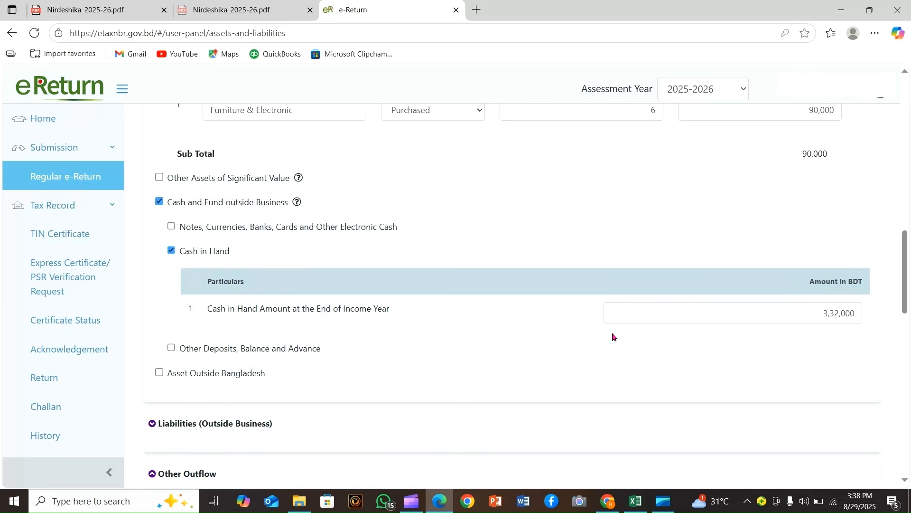
pyautogui.scroll(-2, 614, 335)
pyautogui.scroll(-3, 614, 335)
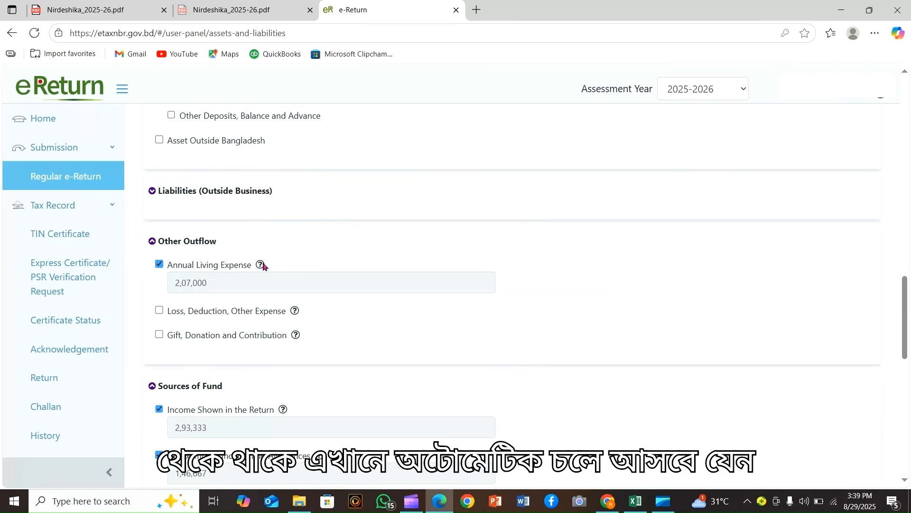
pyautogui.moveTo(217, 281); pyautogui.dragTo(148, 279)
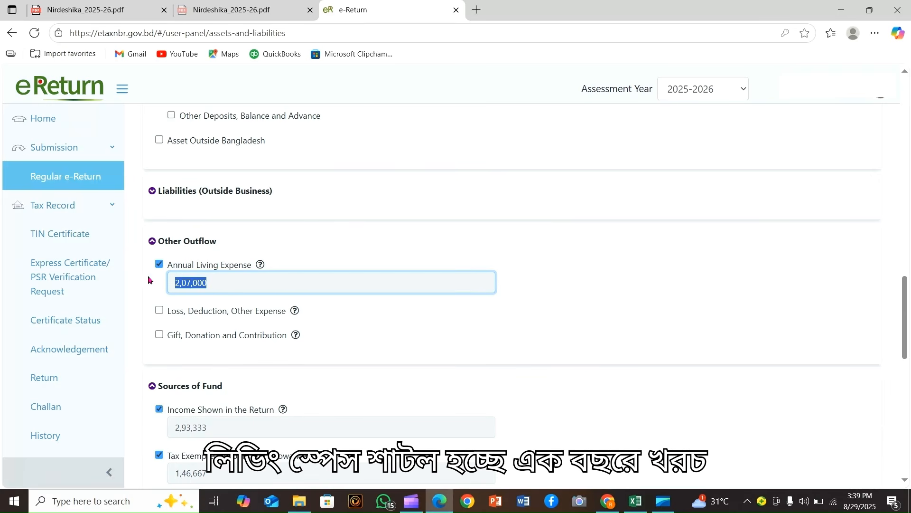
pyautogui.click(383, 327)
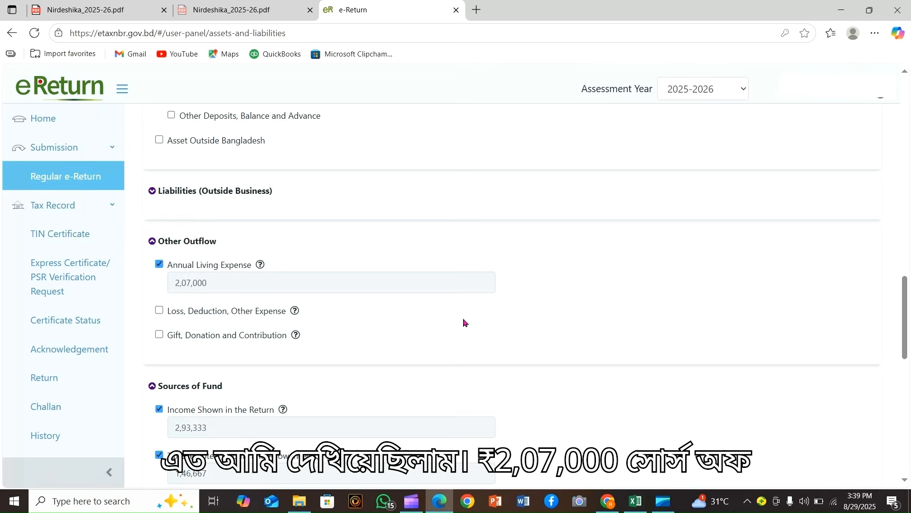
pyautogui.scroll(-3, 464, 322)
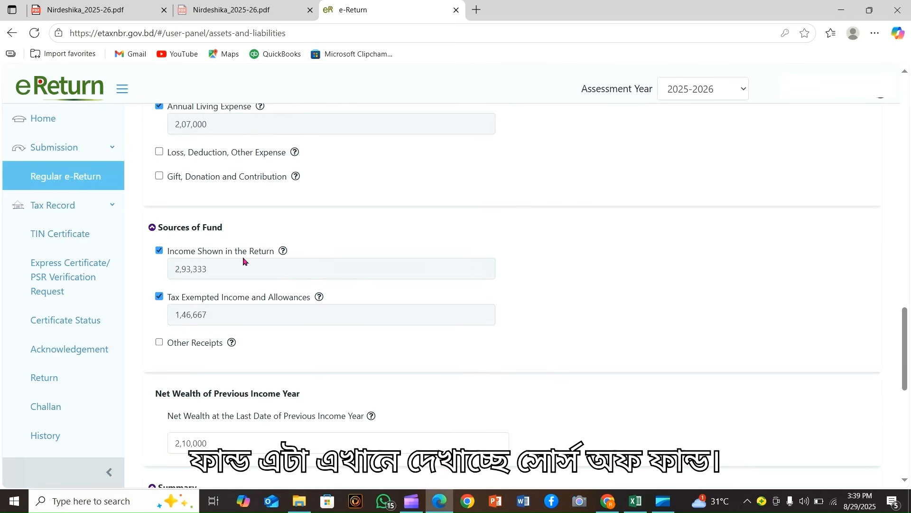
pyautogui.scroll(-1, 393, 299)
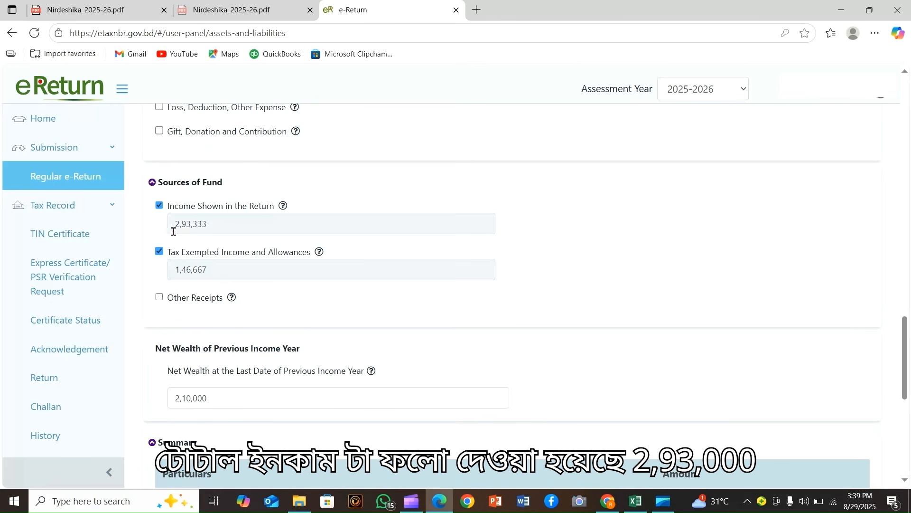
pyautogui.doubleClick(215, 223)
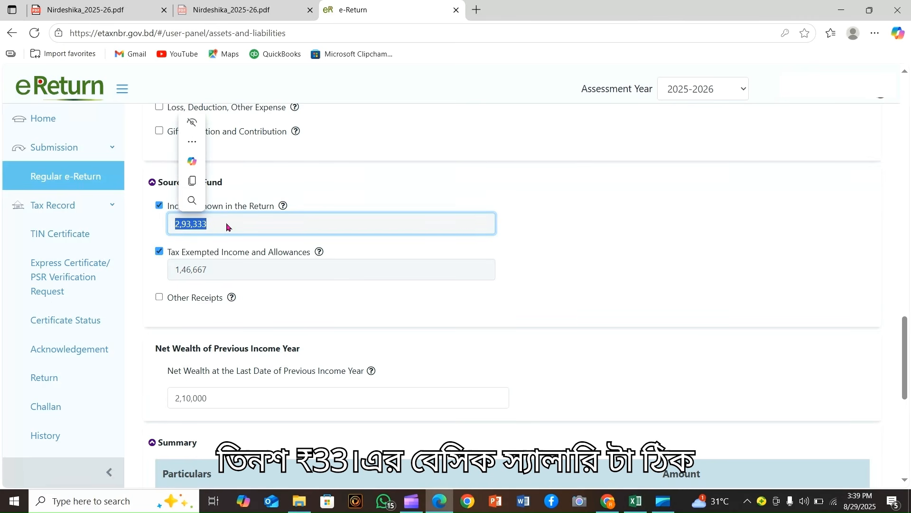
pyautogui.click(213, 269)
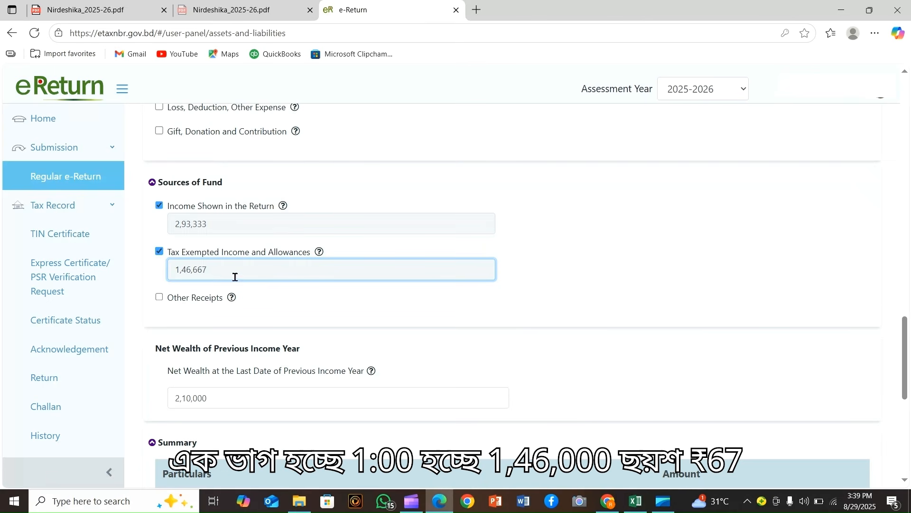
pyautogui.scroll(-2, 244, 230)
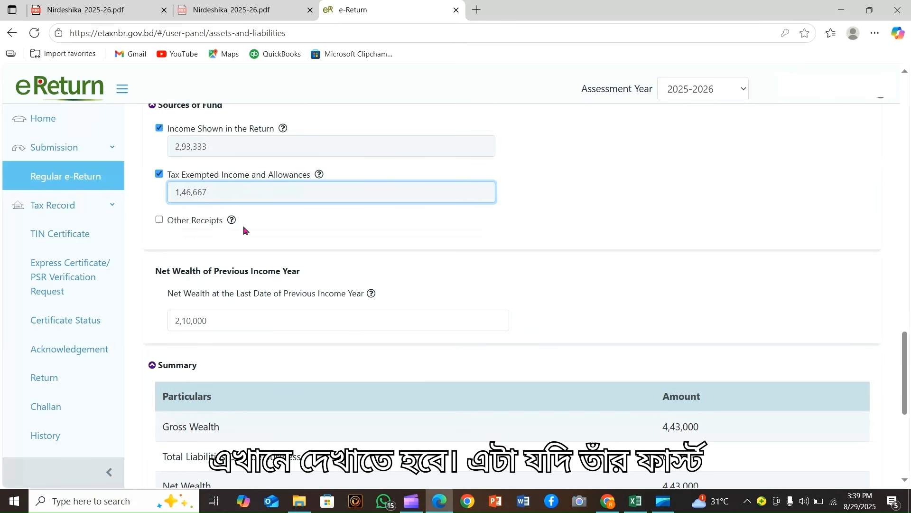
pyautogui.scroll(-1, 304, 309)
# Check the previous year's net wealth of 2,10,000 in the Assets & Liabilities summary
pyautogui.moveTo(230, 291); pyautogui.dragTo(159, 295)
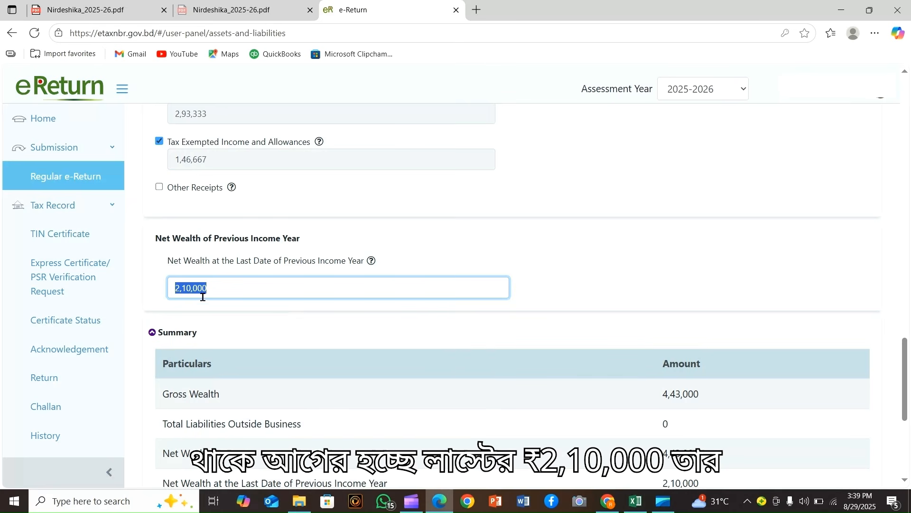
pyautogui.click(232, 290)
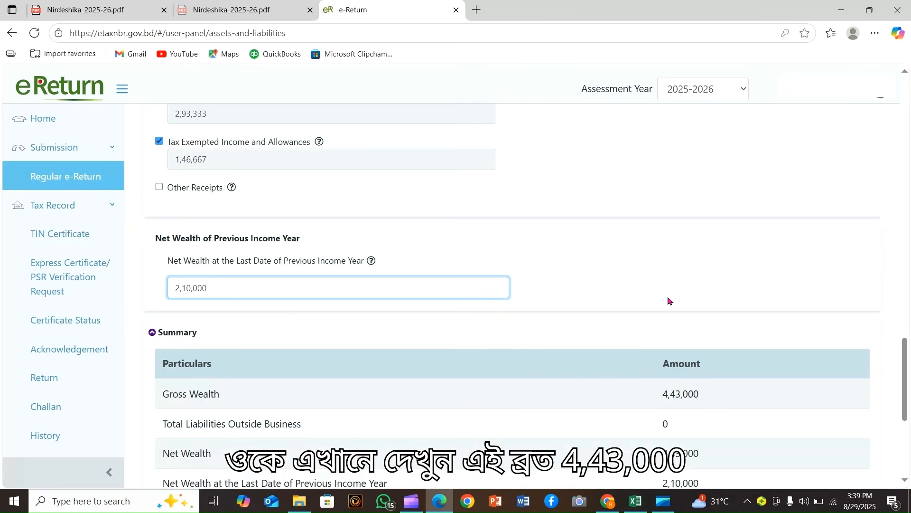
pyautogui.scroll(-2, 275, 274)
pyautogui.scroll(-1, 671, 289)
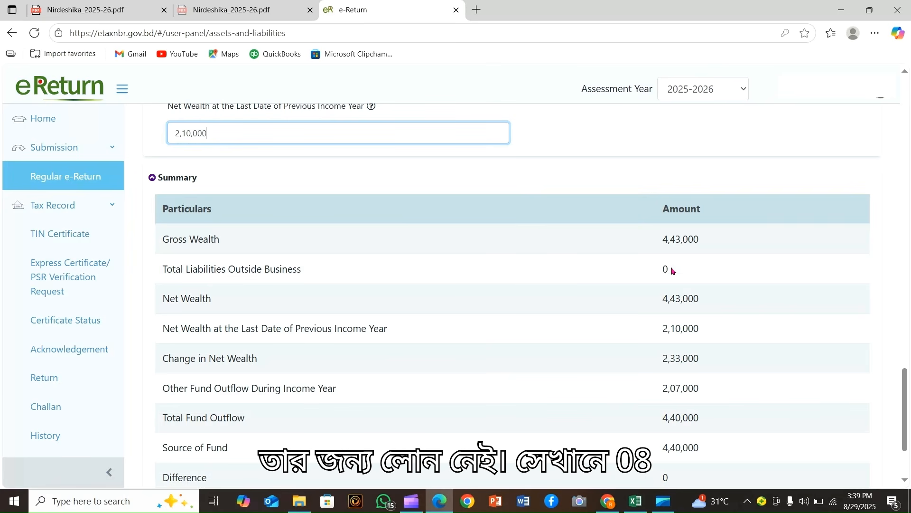
pyautogui.scroll(-1, 418, 296)
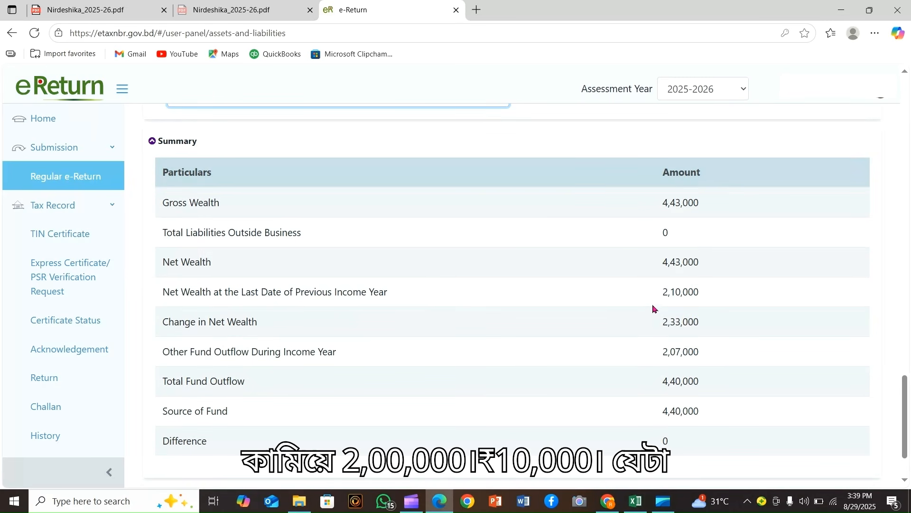
pyautogui.moveTo(664, 291); pyautogui.dragTo(708, 299)
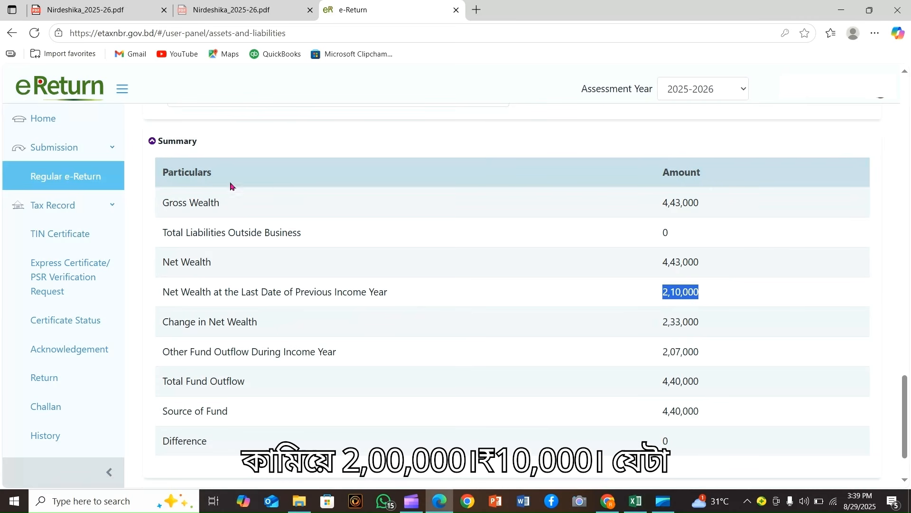
pyautogui.scroll(1, 266, 180)
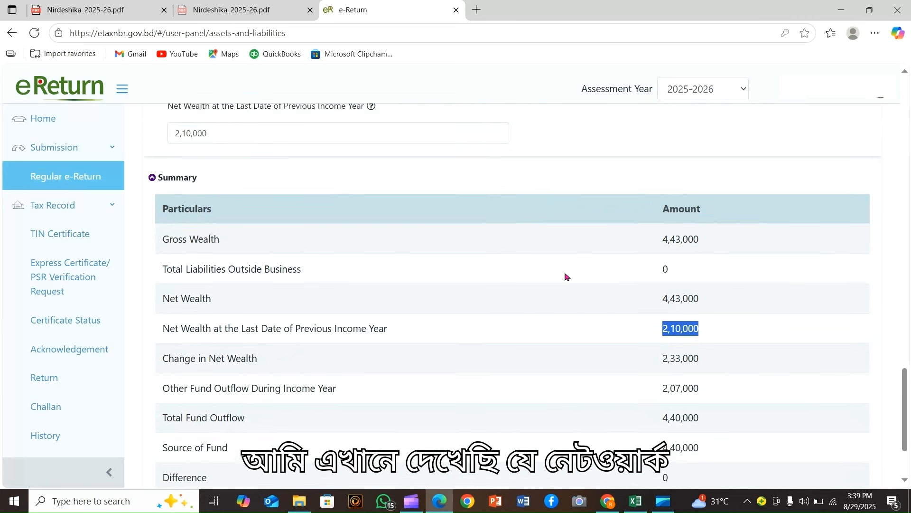
pyautogui.scroll(-1, 546, 275)
pyautogui.scroll(-1, 578, 303)
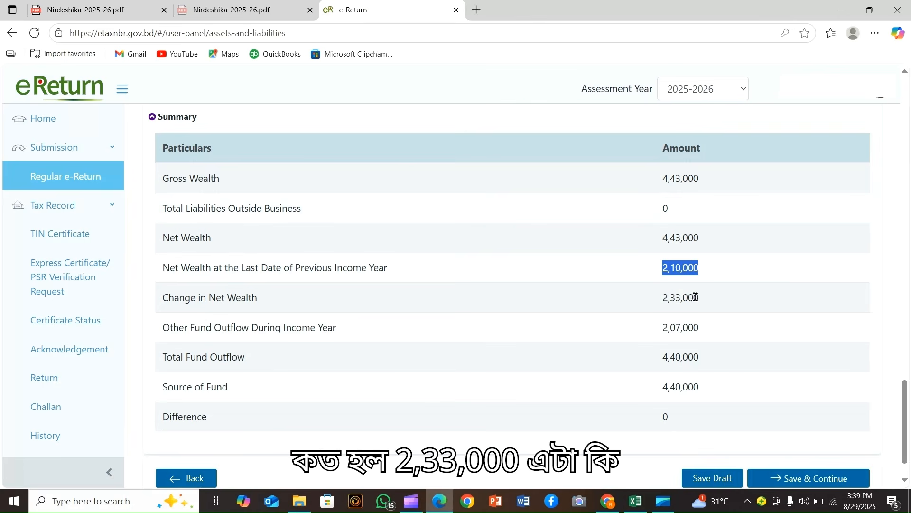
# Verify net wealth change 2,33,000, other outflow 2,07,000, total 4,40,000, and Difference 0
pyautogui.moveTo(704, 303); pyautogui.dragTo(647, 302)
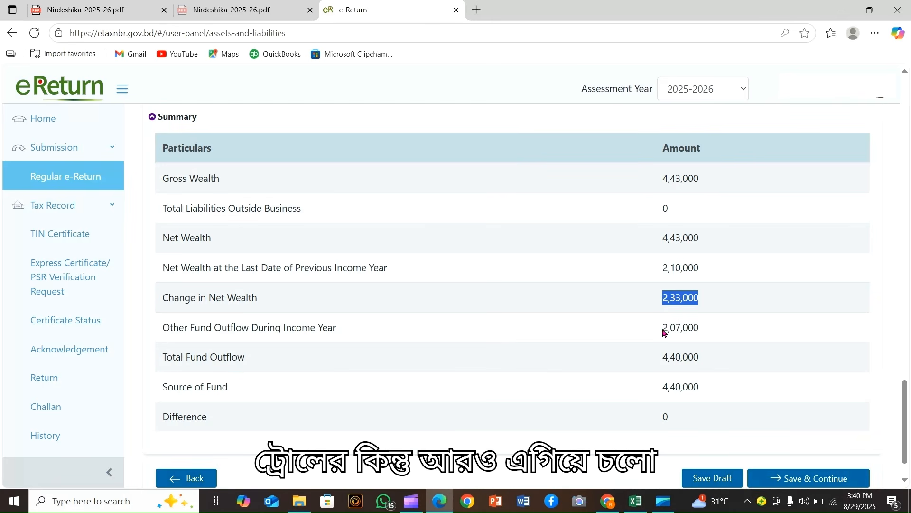
pyautogui.moveTo(663, 328); pyautogui.dragTo(703, 331)
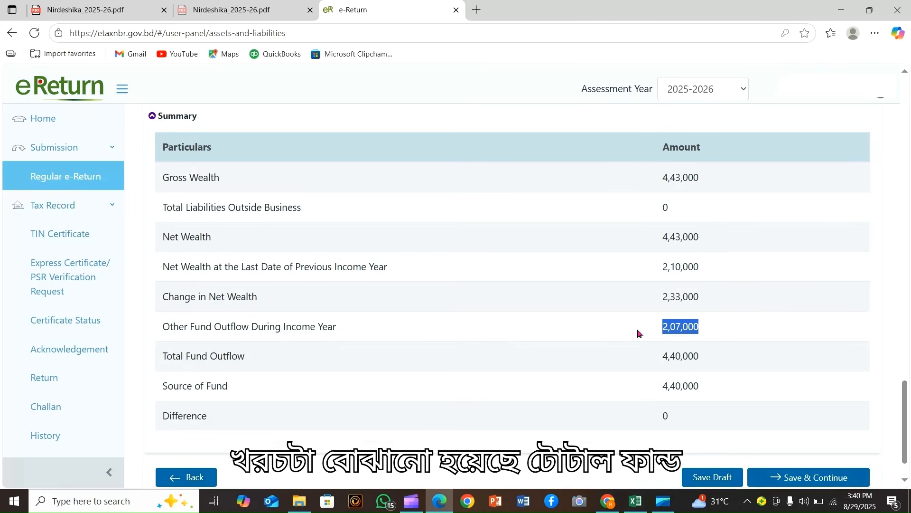
pyautogui.scroll(-1, 244, 352)
pyautogui.click(246, 351)
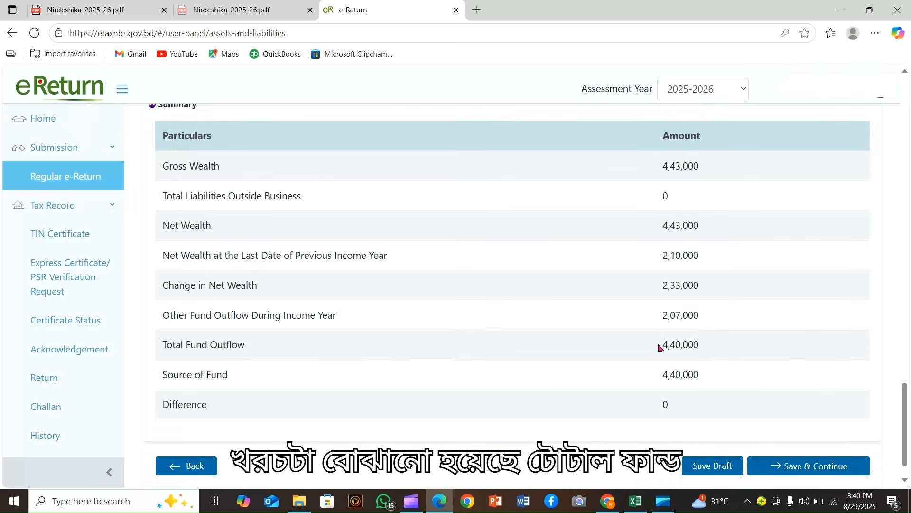
pyautogui.moveTo(661, 348); pyautogui.dragTo(704, 350)
pyautogui.scroll(-2, 307, 351)
pyautogui.click(306, 351)
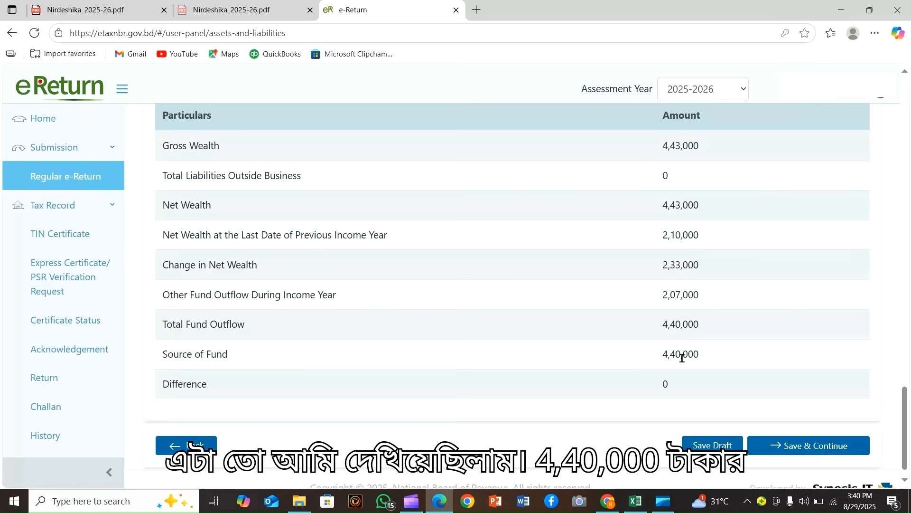
pyautogui.moveTo(662, 386); pyautogui.dragTo(681, 390)
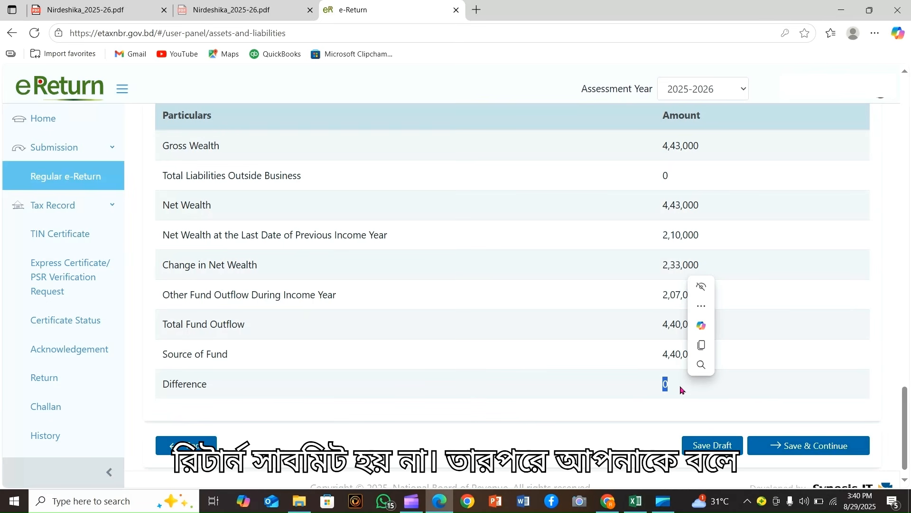
pyautogui.click(626, 383)
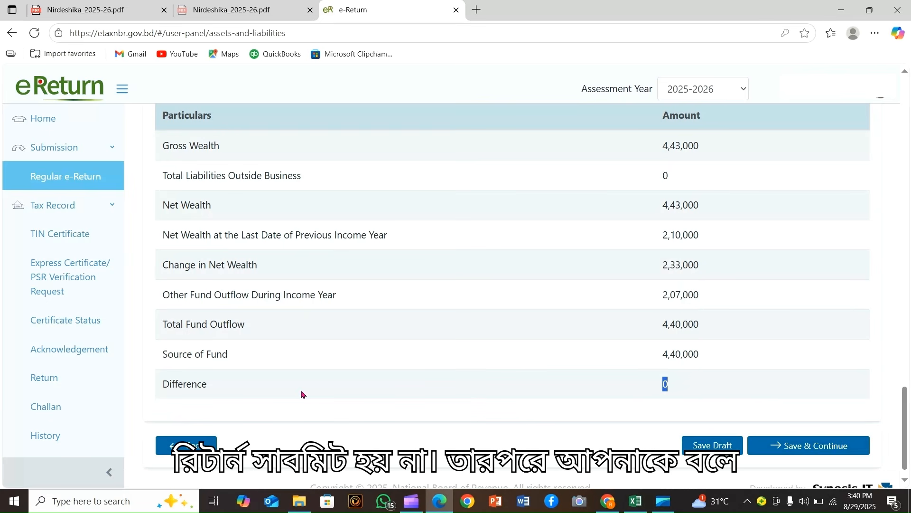
pyautogui.doubleClick(665, 387)
pyautogui.click(638, 391)
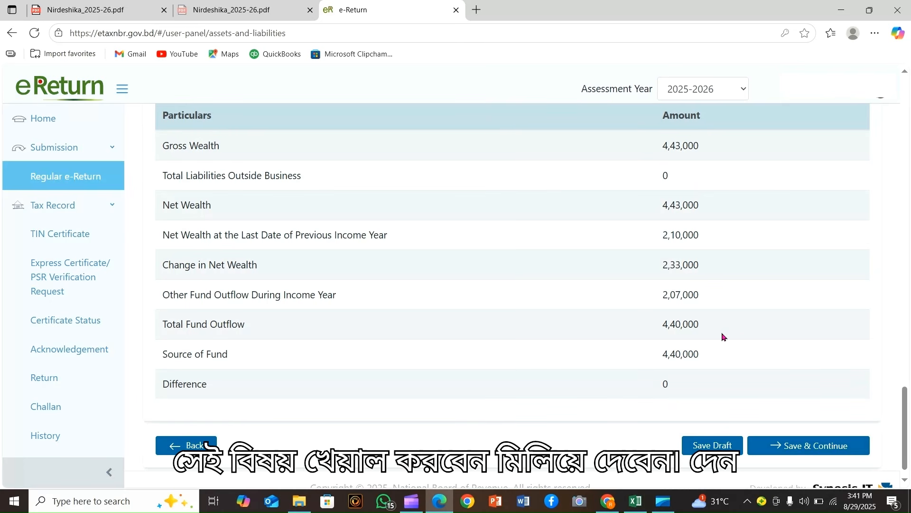
# Save the Assets & Liabilities figures and continue to Tax & Payment
pyautogui.press('Home')
pyautogui.press('End')
pyautogui.click(805, 426)
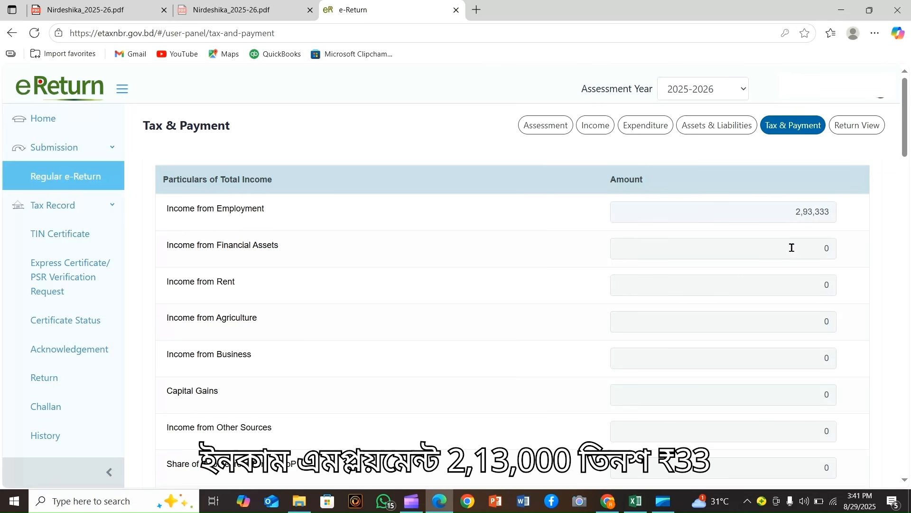
# Review employment income 2,93,333 and confirm source, advance and regular tax are all 0
pyautogui.scroll(-1, 846, 186)
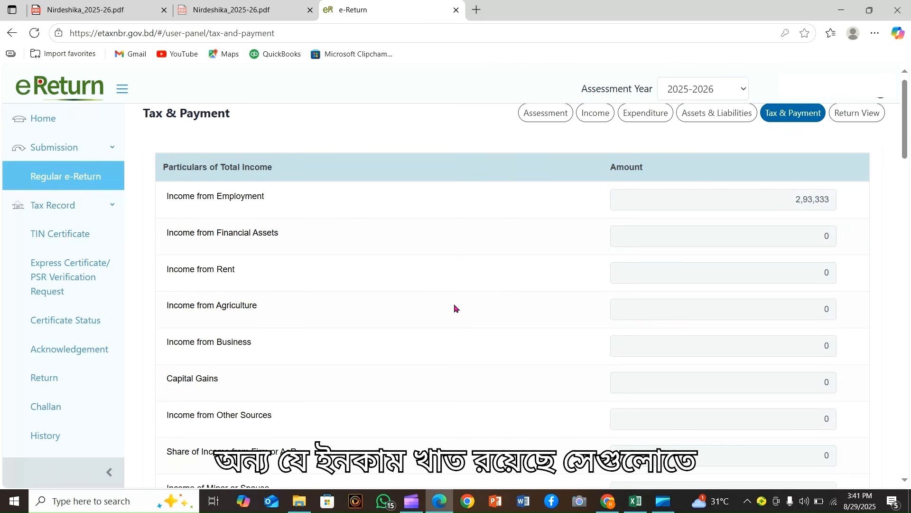
pyautogui.scroll(-1, 311, 237)
pyautogui.scroll(-3, 763, 291)
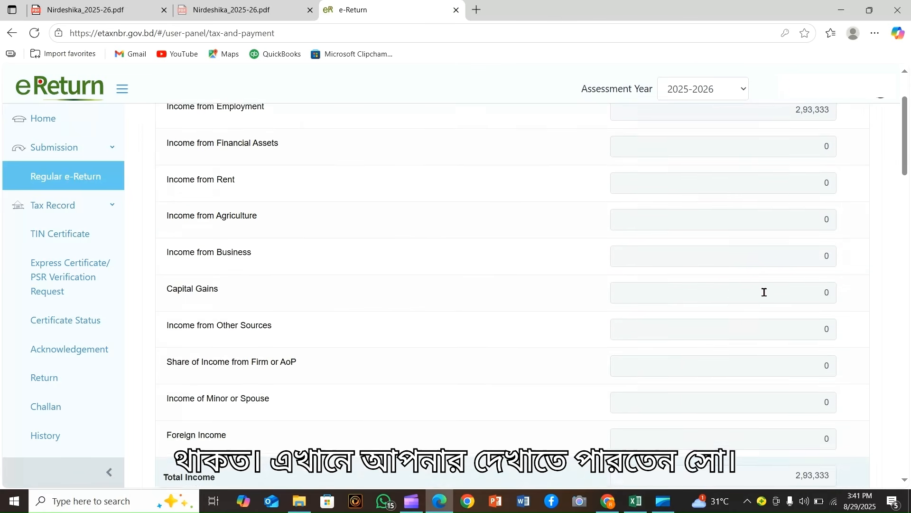
pyautogui.scroll(-1, 764, 292)
pyautogui.scroll(-2, 366, 319)
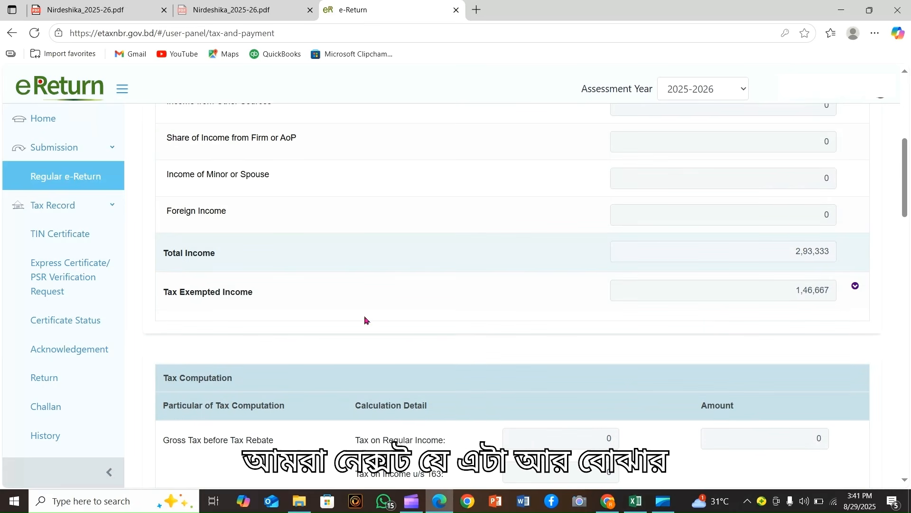
pyautogui.scroll(-3, 722, 261)
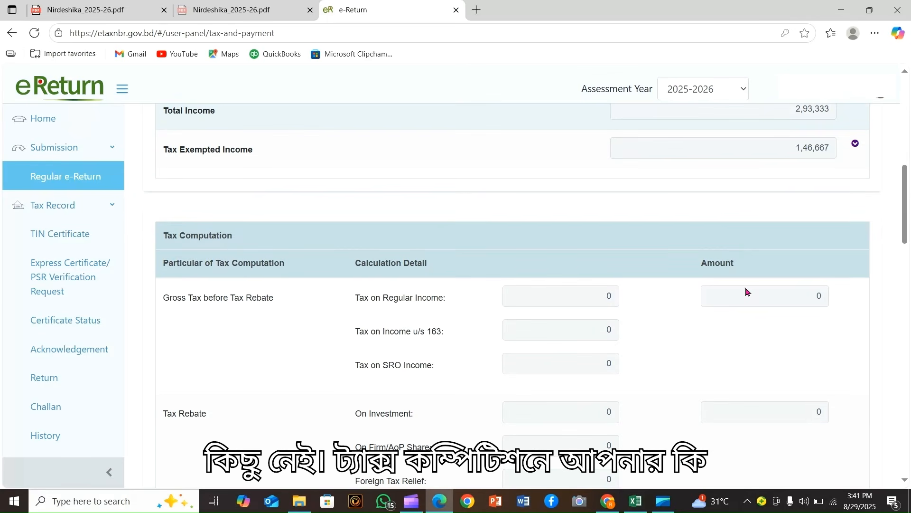
pyautogui.scroll(-1, 746, 292)
pyautogui.moveTo(809, 257); pyautogui.dragTo(831, 261)
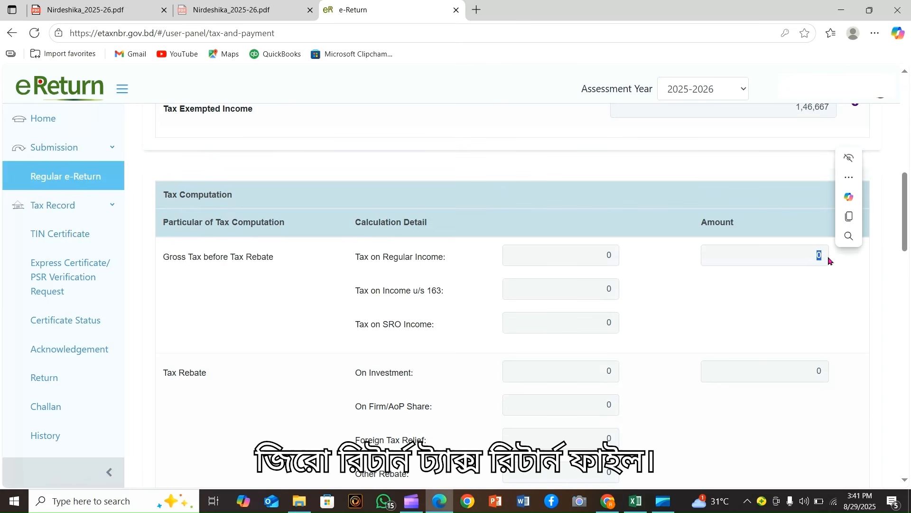
pyautogui.scroll(-3, 748, 256)
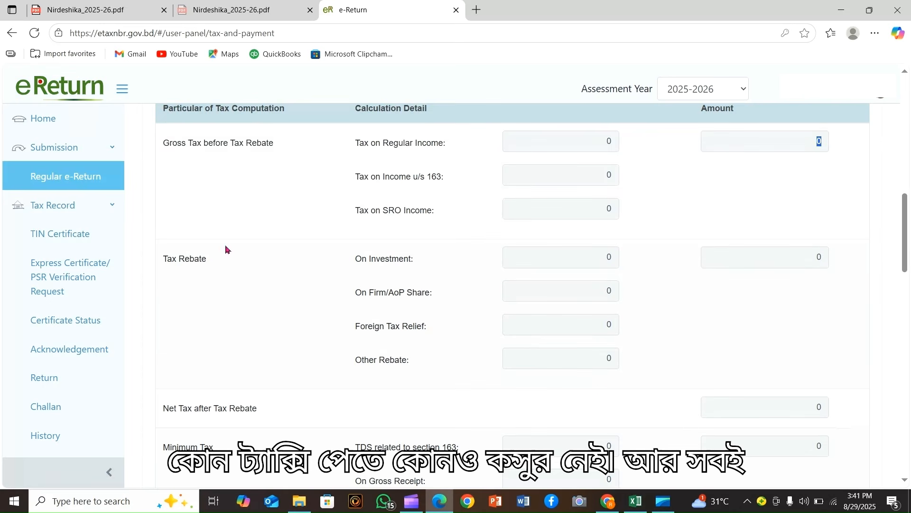
pyautogui.scroll(-5, 745, 322)
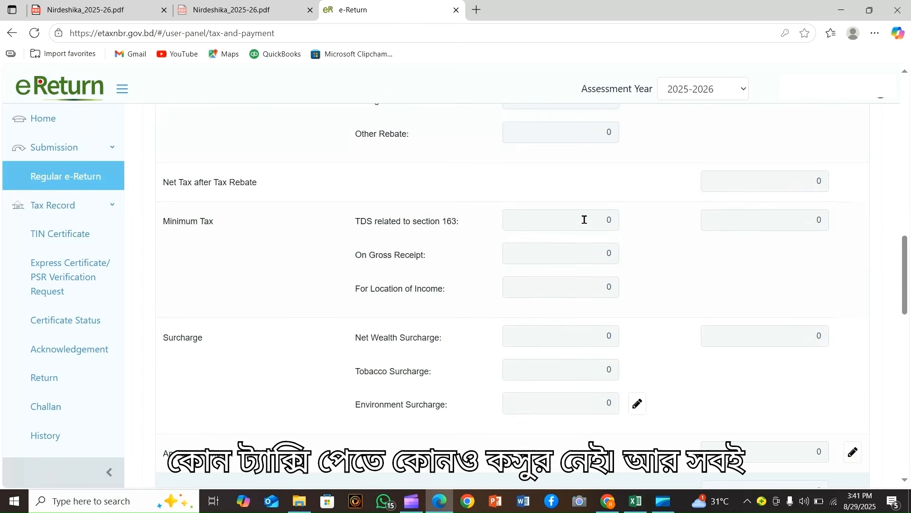
pyautogui.scroll(-8, 734, 369)
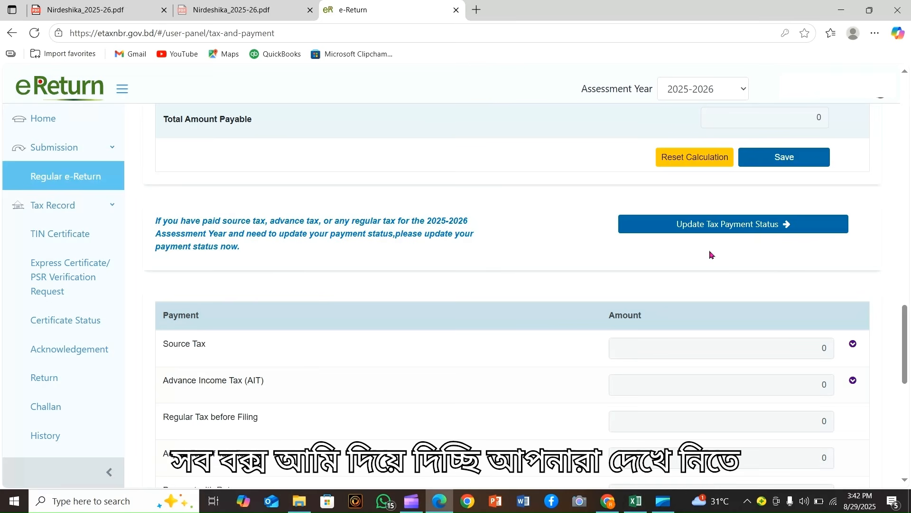
# Confirm Final Payable shows Total Amount Payable 0, then proceed to the online return
pyautogui.scroll(-4, 712, 254)
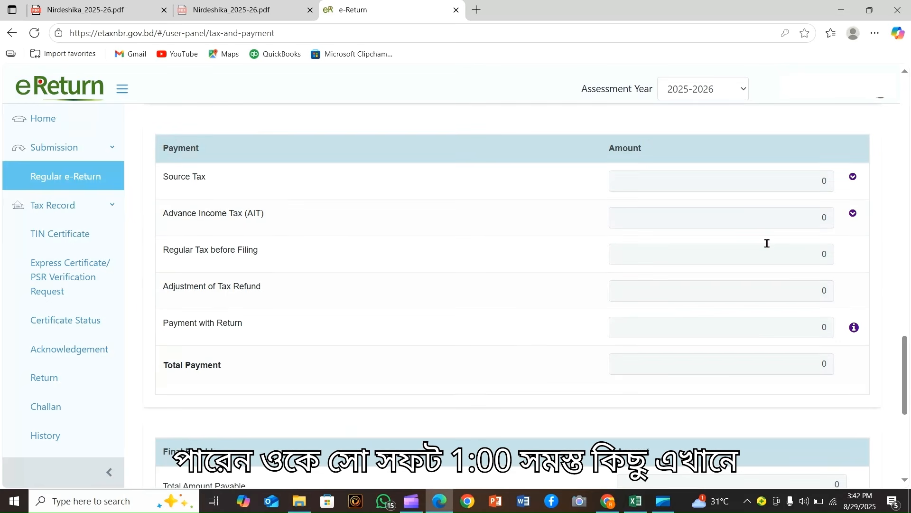
pyautogui.scroll(-7, 767, 243)
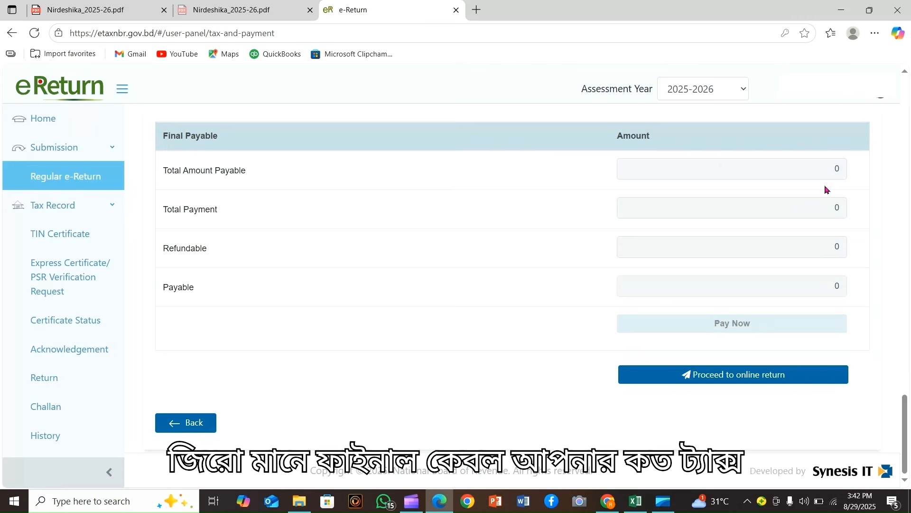
pyautogui.moveTo(823, 168); pyautogui.dragTo(854, 174)
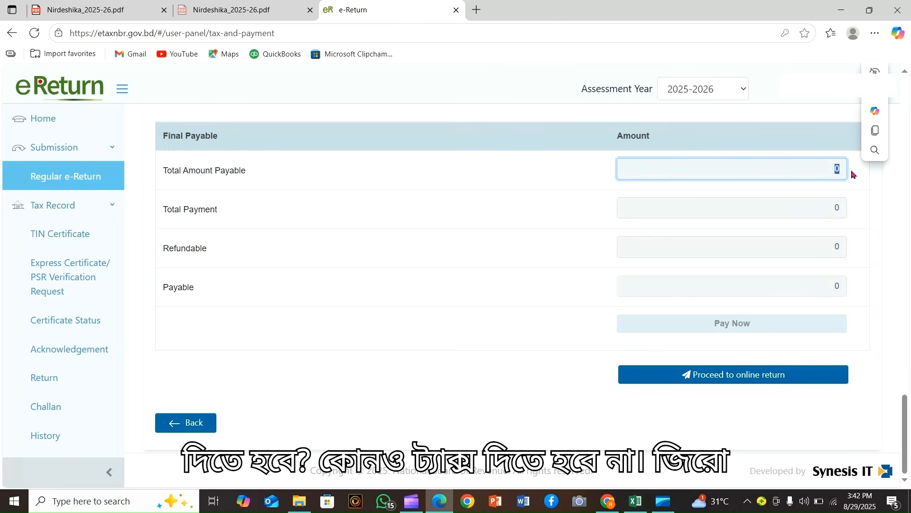
pyautogui.click(860, 176)
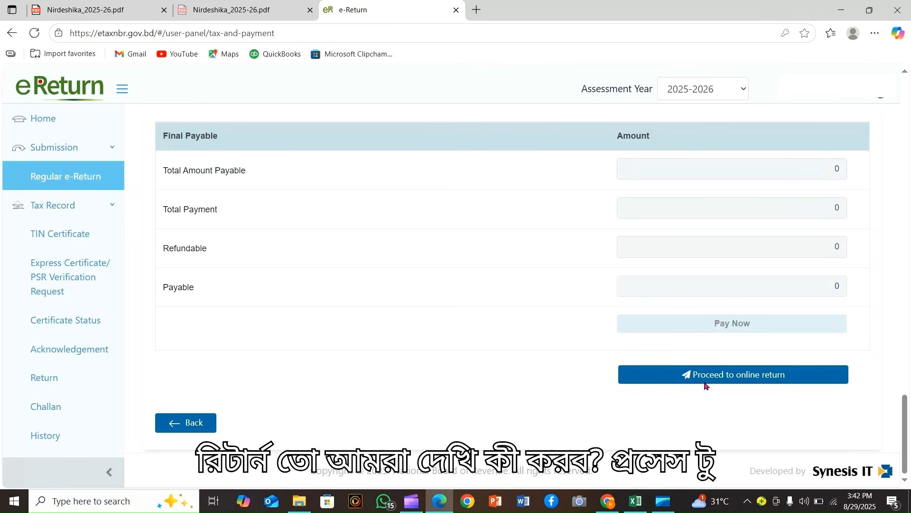
pyautogui.click(755, 380)
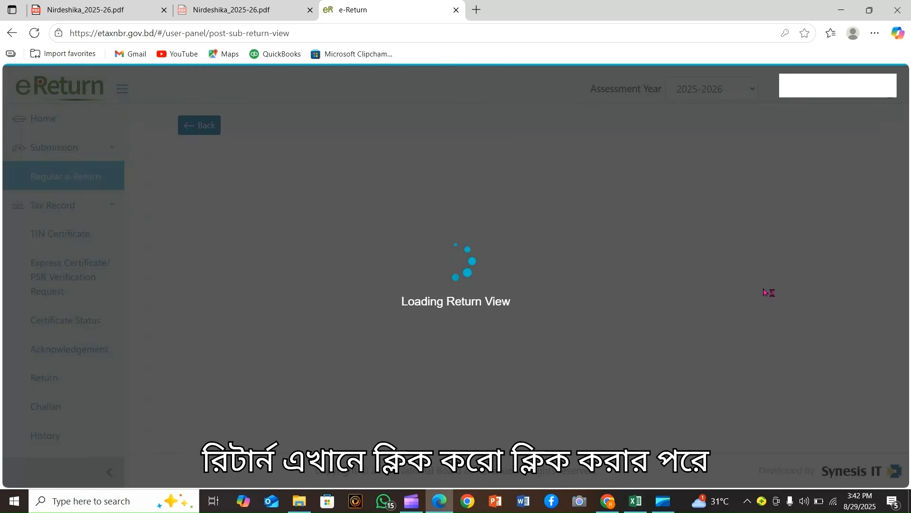
# Scroll through the return form, schedules, IT-10BB and IT-10B statements totalling 4,43,000
pyautogui.scroll(-12, 674, 321)
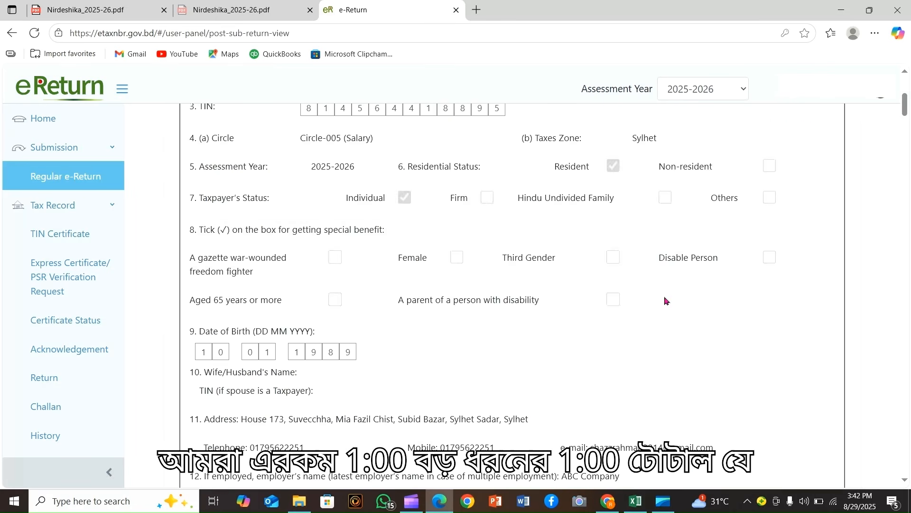
pyautogui.scroll(-18, 691, 317)
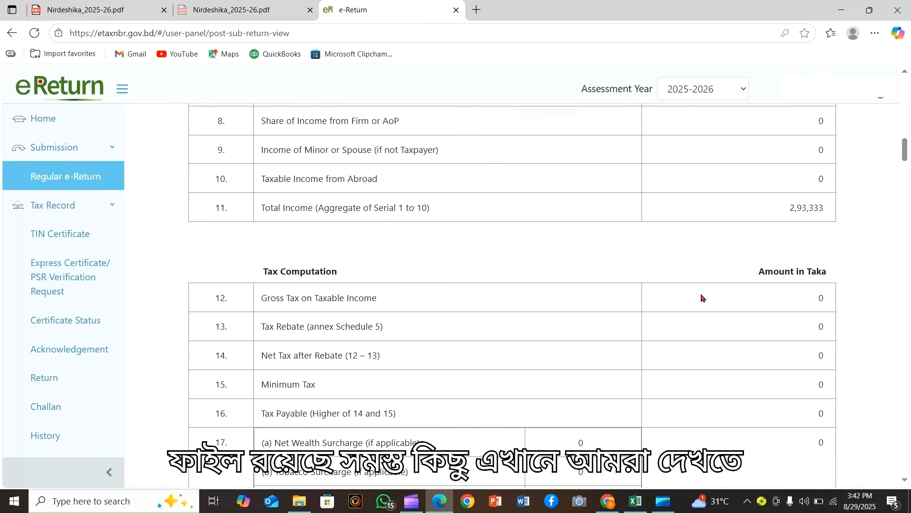
pyautogui.scroll(-20, 702, 298)
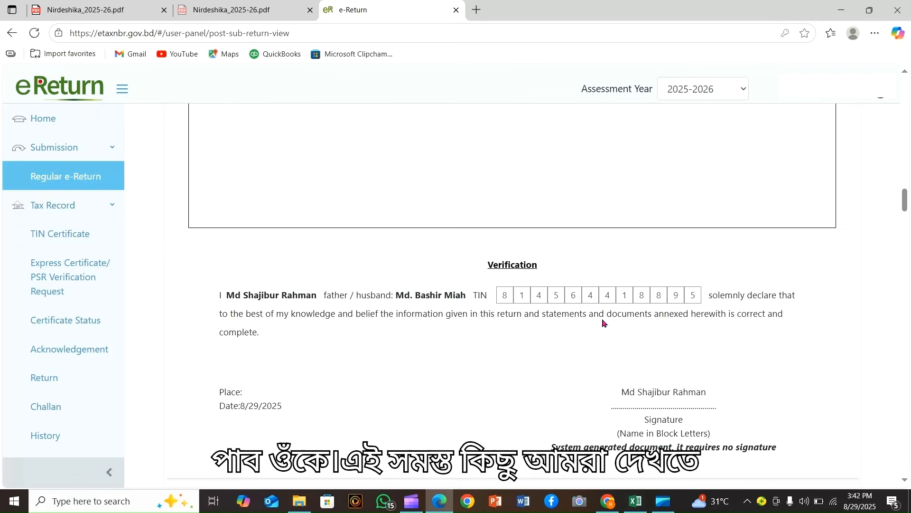
pyautogui.scroll(-11, 584, 320)
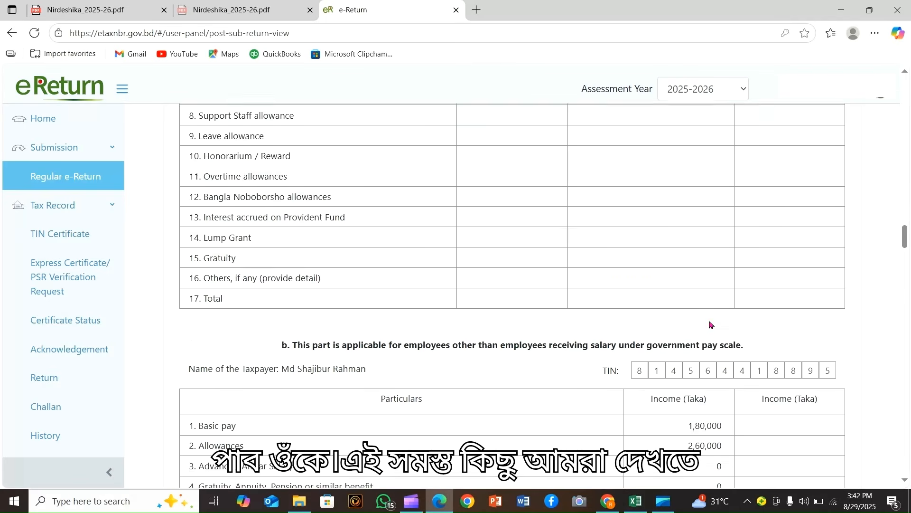
pyautogui.scroll(-10, 609, 327)
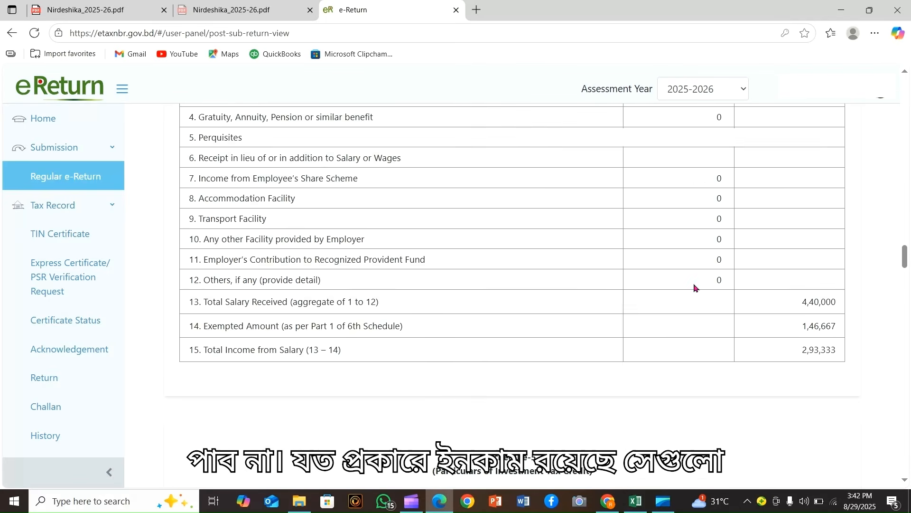
pyautogui.scroll(-12, 684, 299)
pyautogui.scroll(4, 667, 311)
pyautogui.scroll(-15, 666, 310)
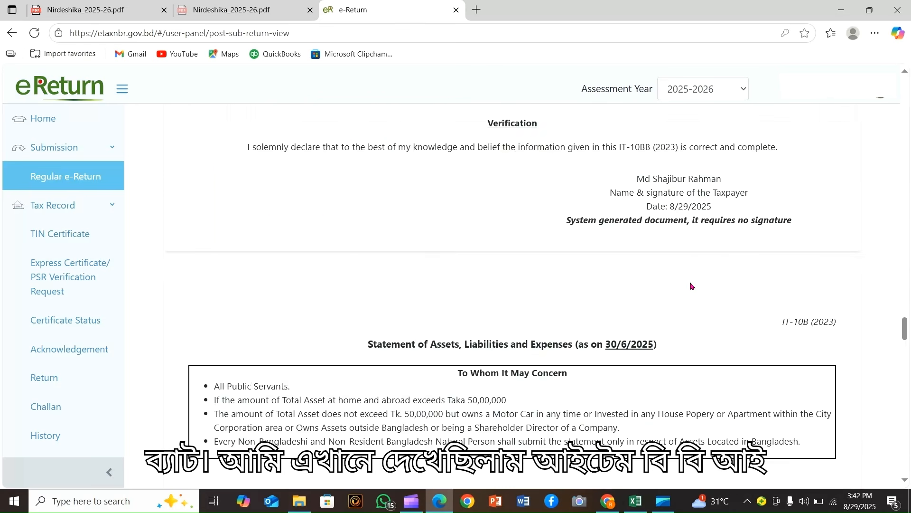
pyautogui.scroll(-3, 689, 292)
pyautogui.scroll(3, 693, 245)
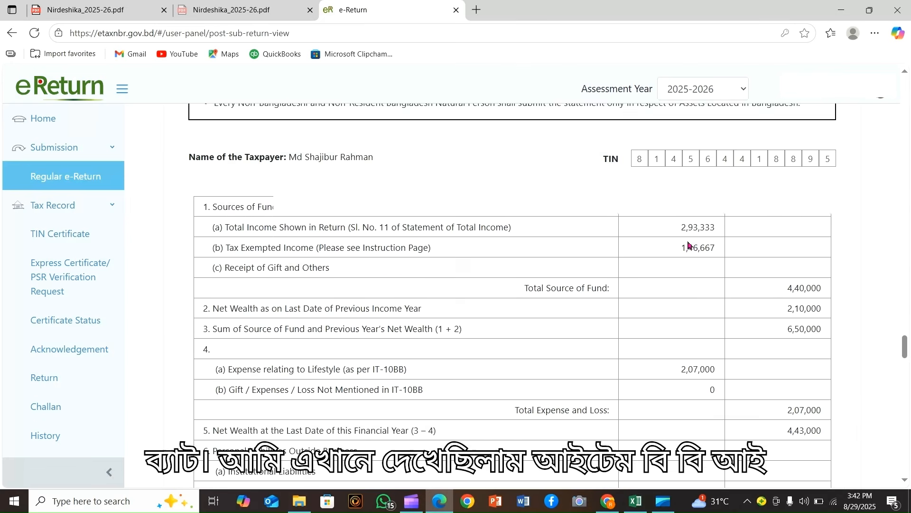
pyautogui.scroll(-12, 629, 303)
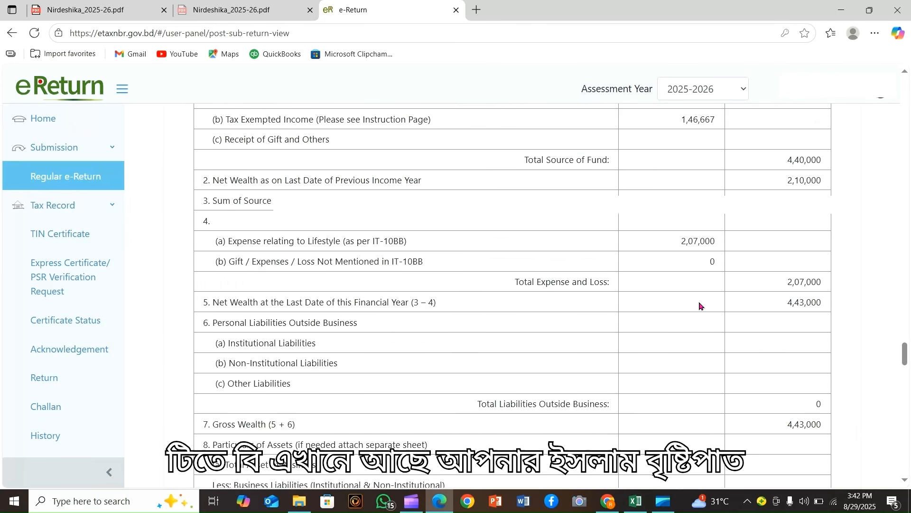
pyautogui.scroll(-12, 743, 291)
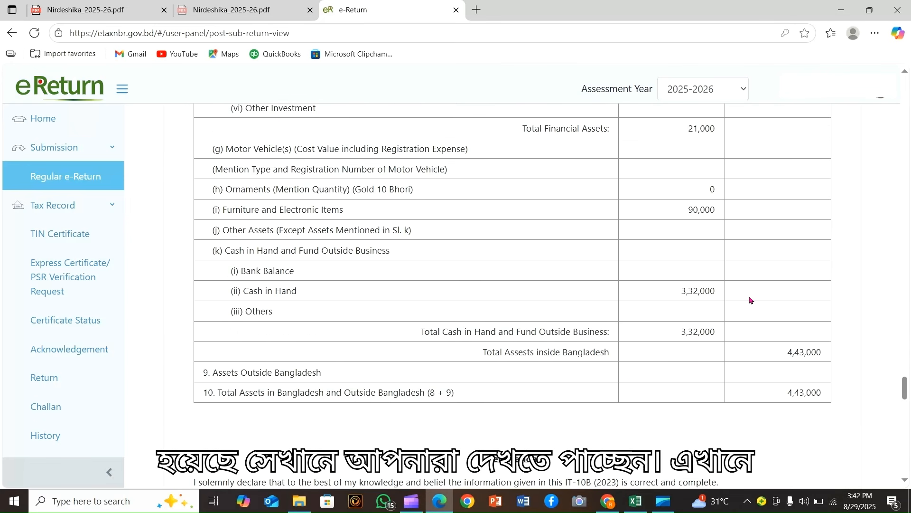
pyautogui.scroll(-15, 805, 289)
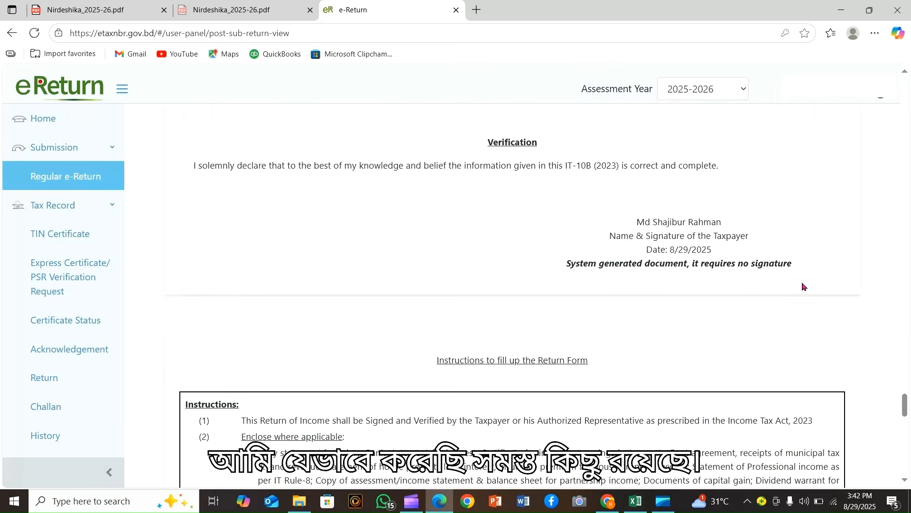